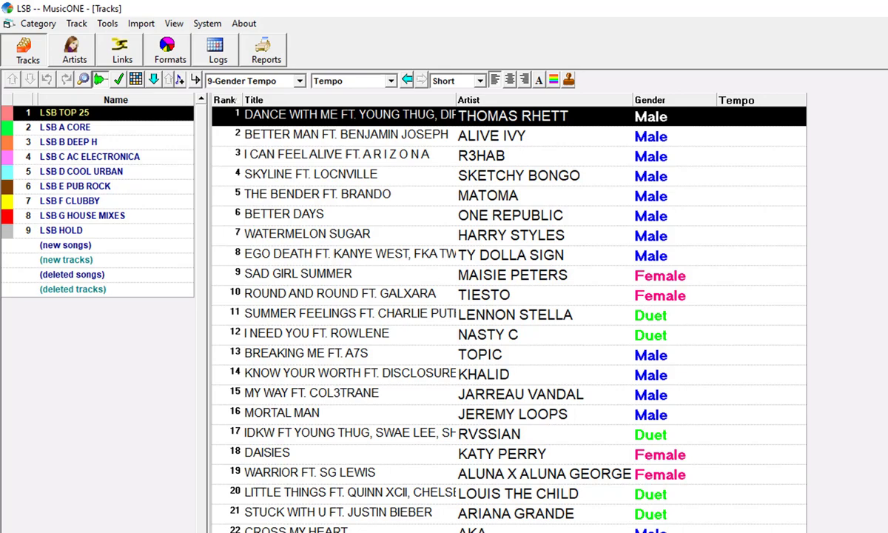
# - Start an import from a track list and set the format to Delimited with a comma as the delimiter
pyautogui.click(142, 24)
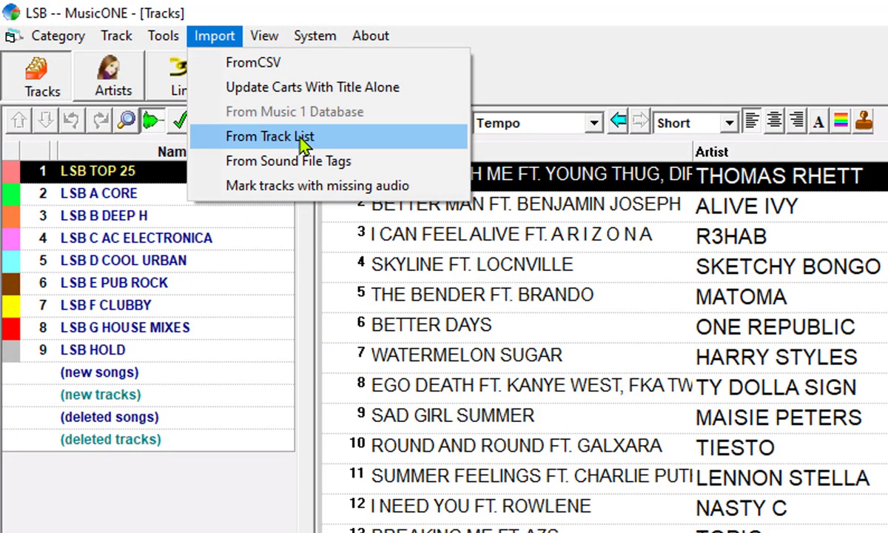
pyautogui.click(303, 140)
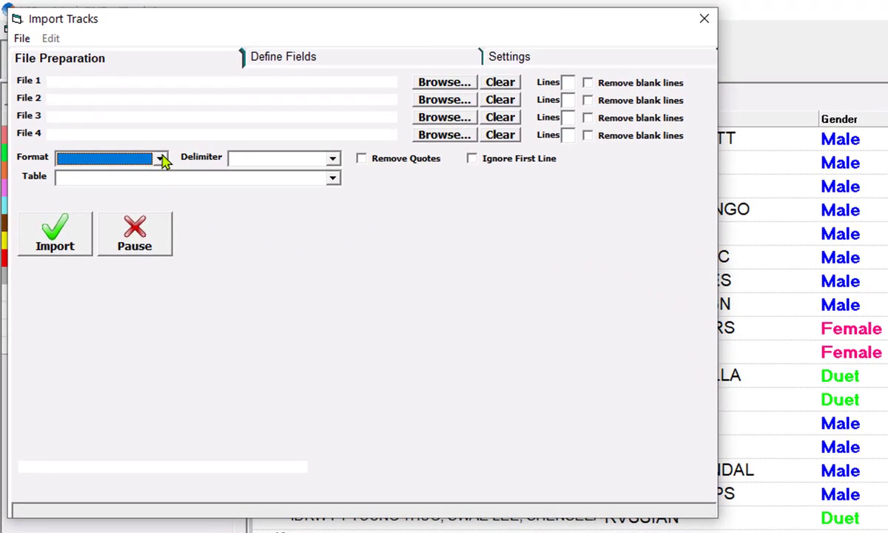
pyautogui.click(160, 159)
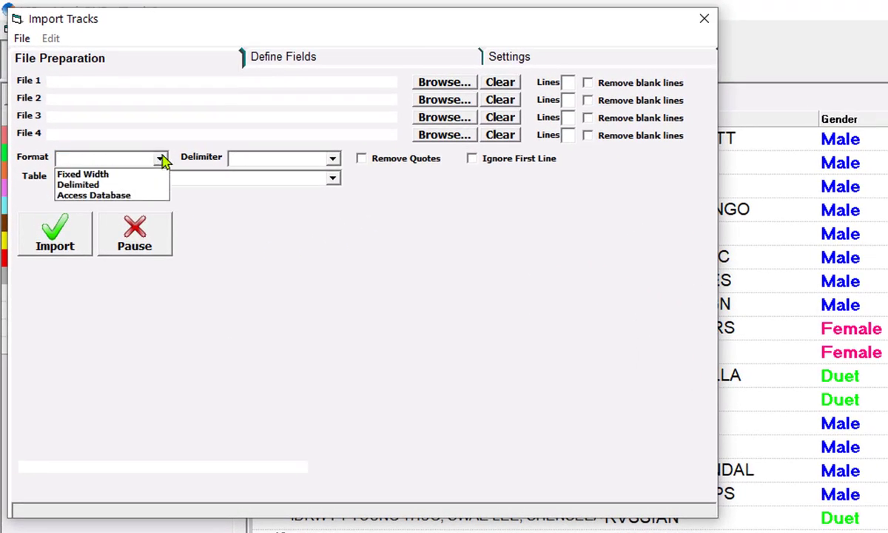
pyautogui.click(122, 185)
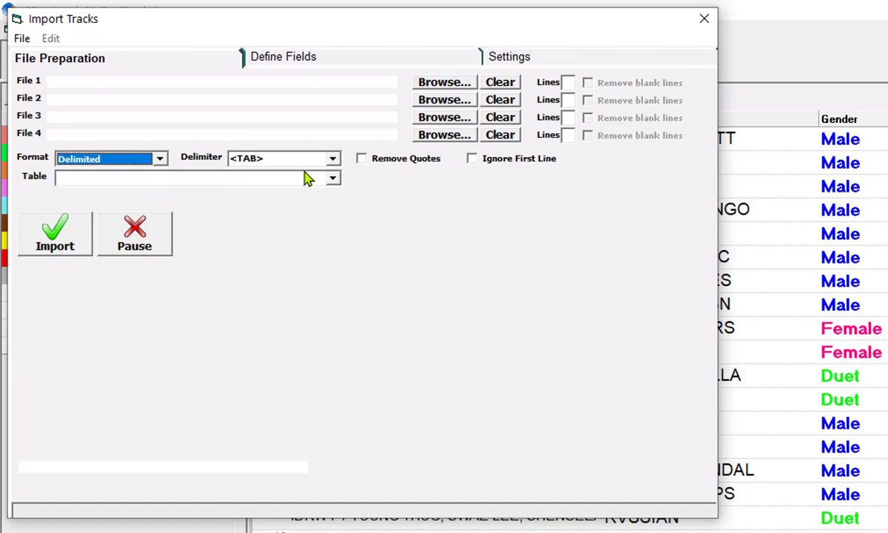
pyautogui.click(333, 160)
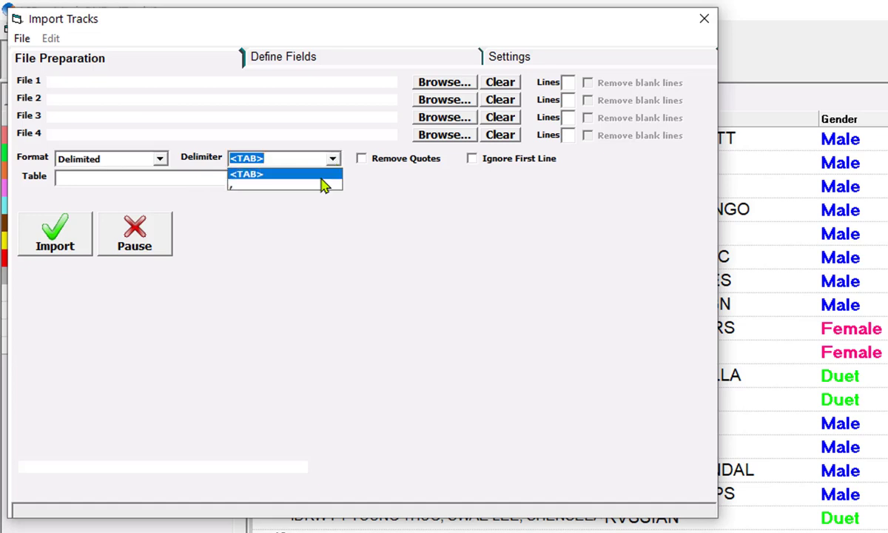
pyautogui.click(305, 185)
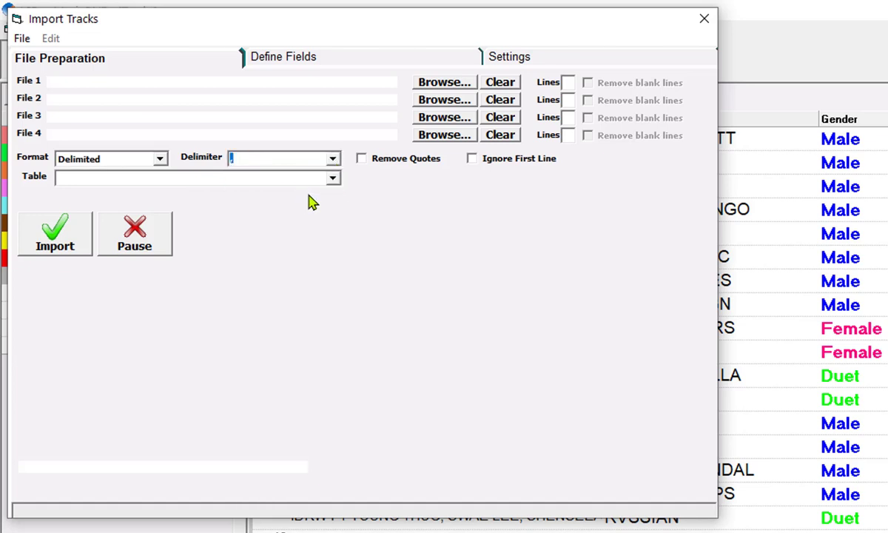
# - Load LSB DATA - CART & TEMPO.csv from the LSB Merge data folder as File 1, listing all file types
pyautogui.click(435, 83)
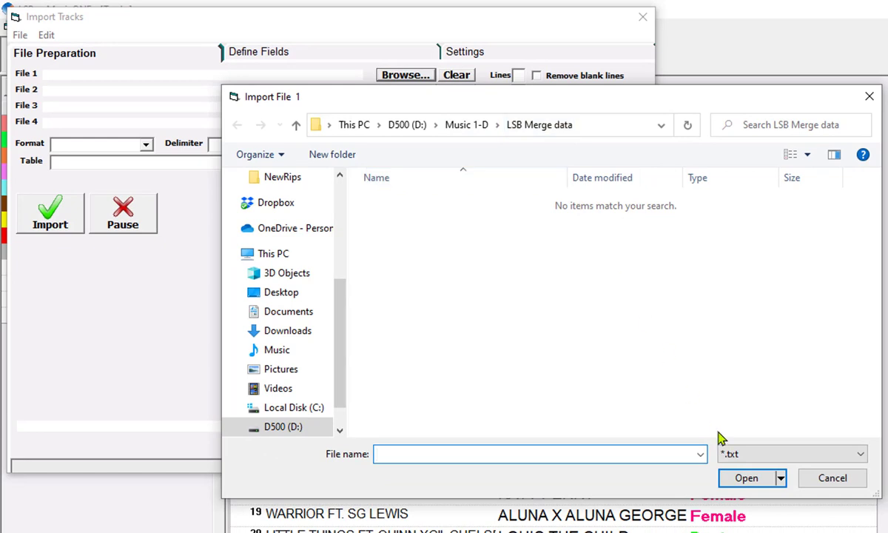
pyautogui.click(742, 456)
pyautogui.click(736, 482)
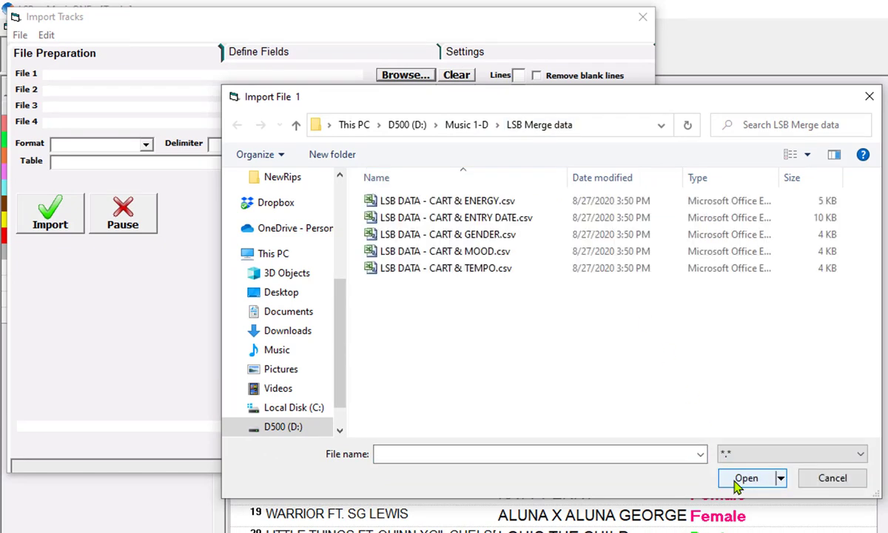
pyautogui.click(518, 276)
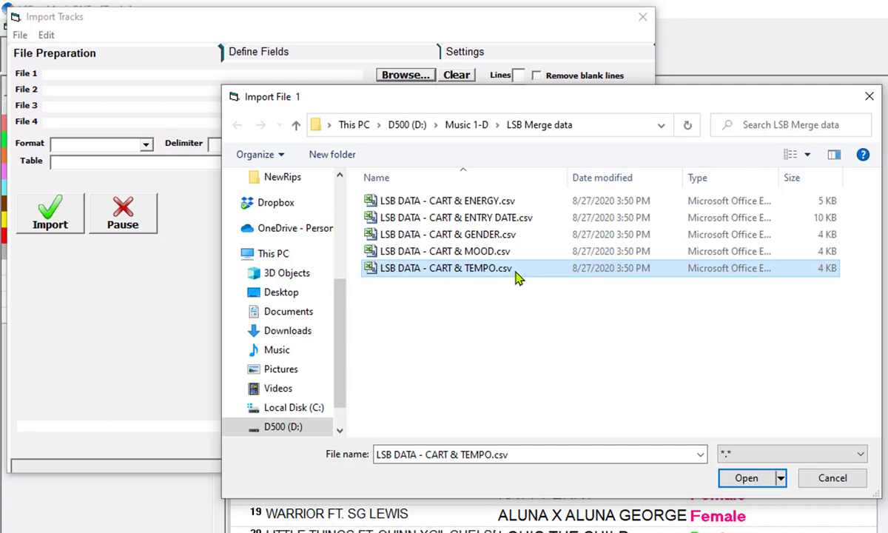
pyautogui.click(738, 477)
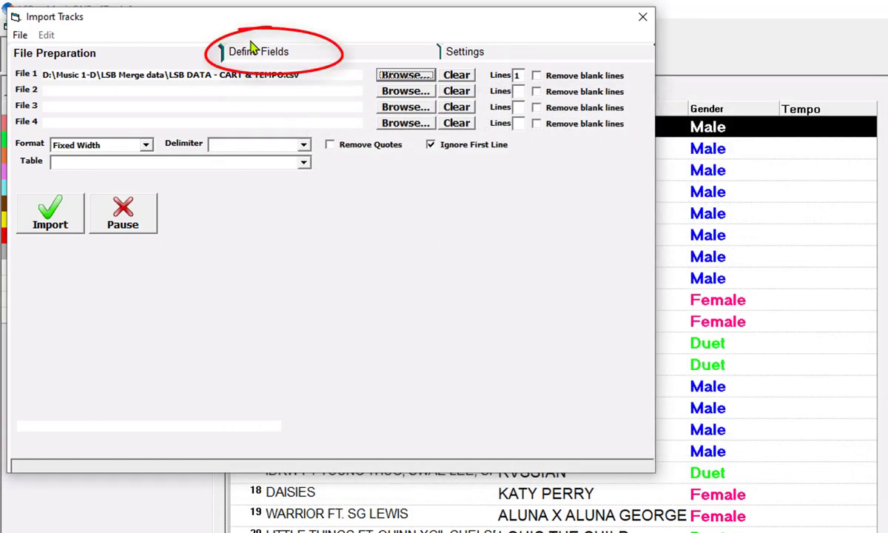
# - In the field definitions, preview the D1484,Fast sample record and insert a Cart field
pyautogui.click(251, 53)
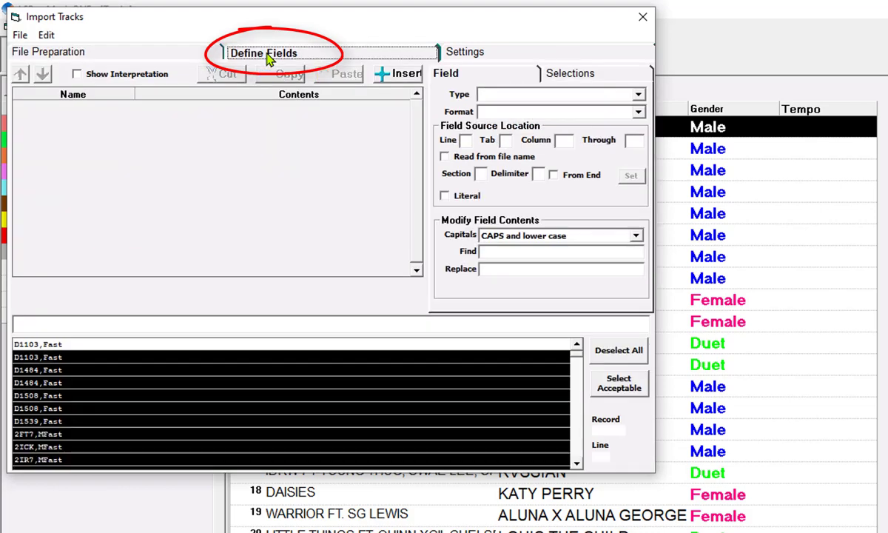
pyautogui.click(319, 387)
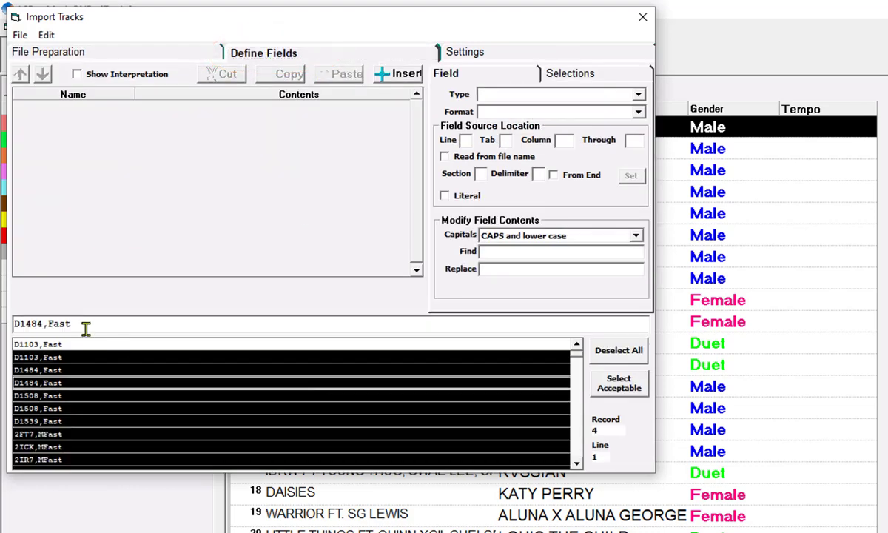
pyautogui.moveTo(83, 324); pyautogui.dragTo(13, 324)
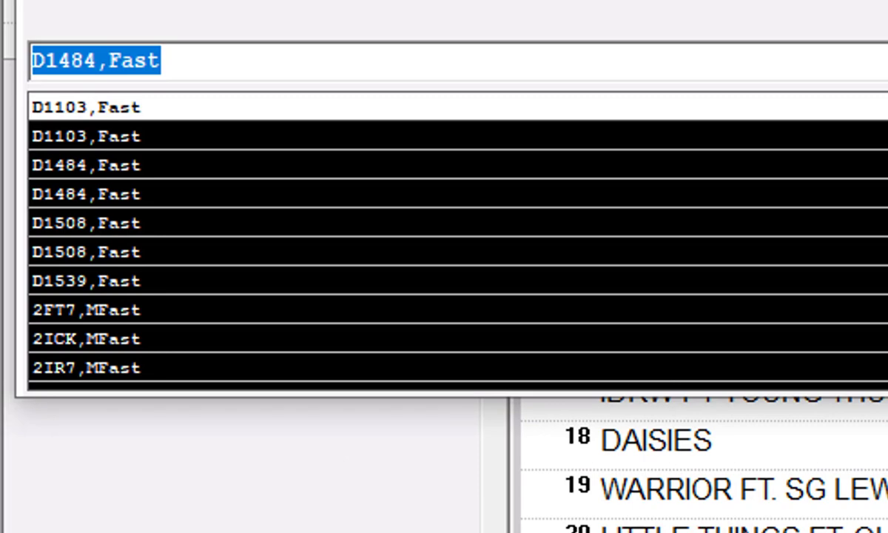
pyautogui.press('BackSpace')
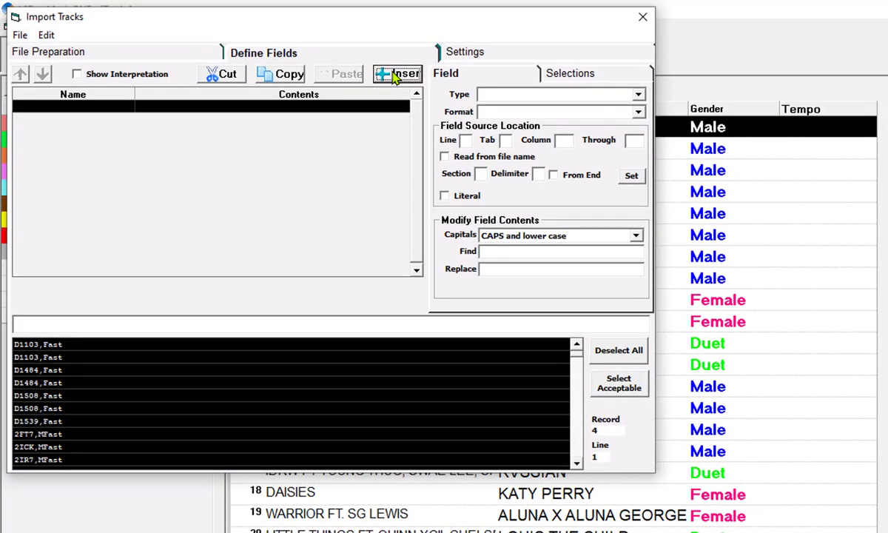
pyautogui.click(400, 74)
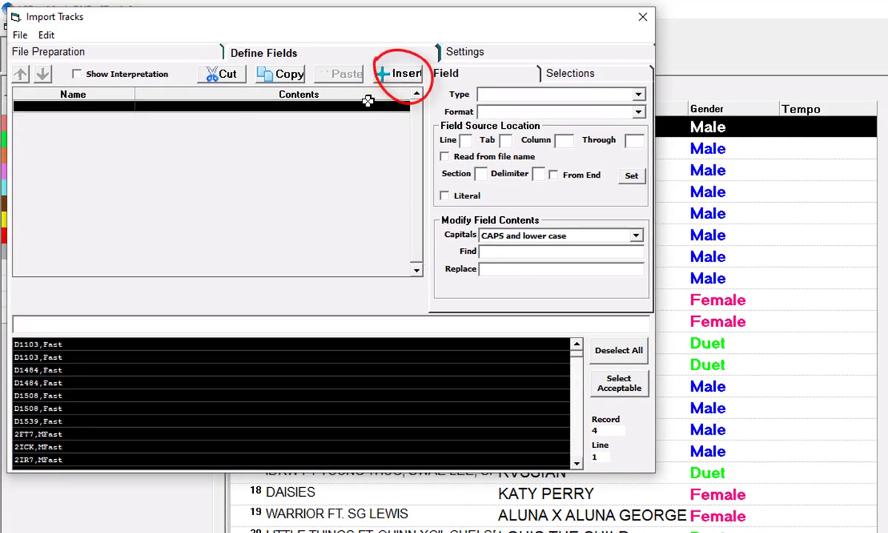
pyautogui.click(485, 94)
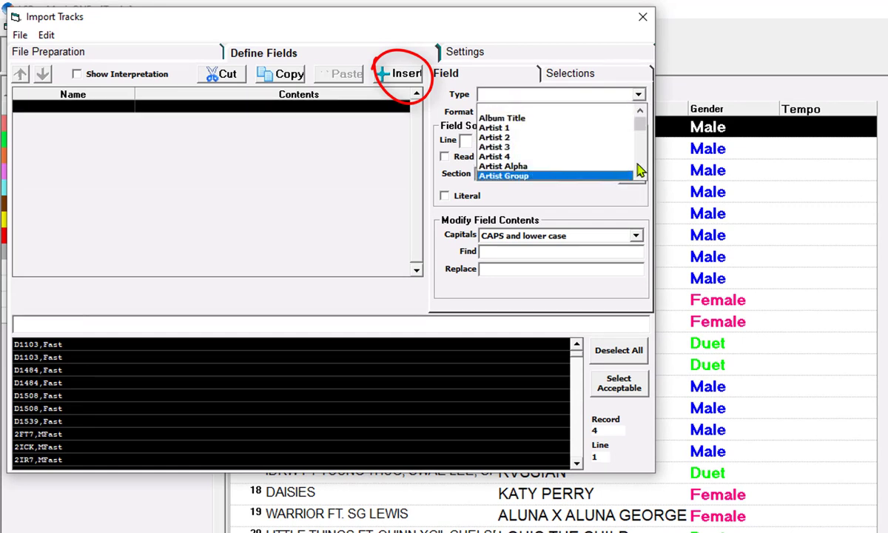
pyautogui.scroll(-2, 601, 157)
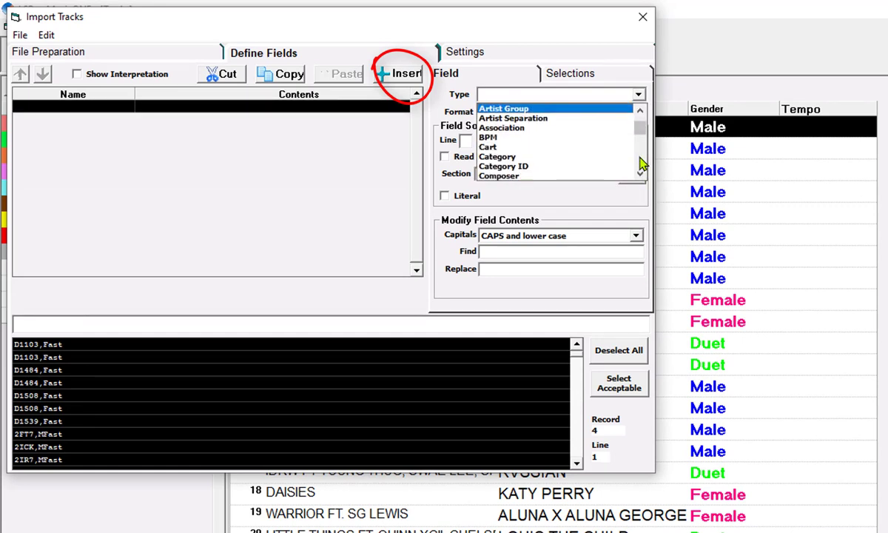
pyautogui.click(566, 147)
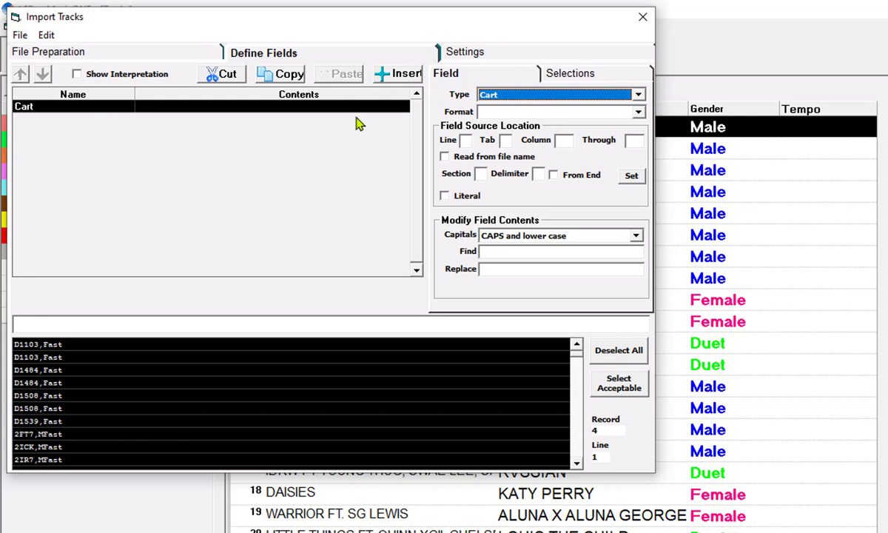
# - Insert a second import field of type Tempo below the Cart field
pyautogui.click(408, 78)
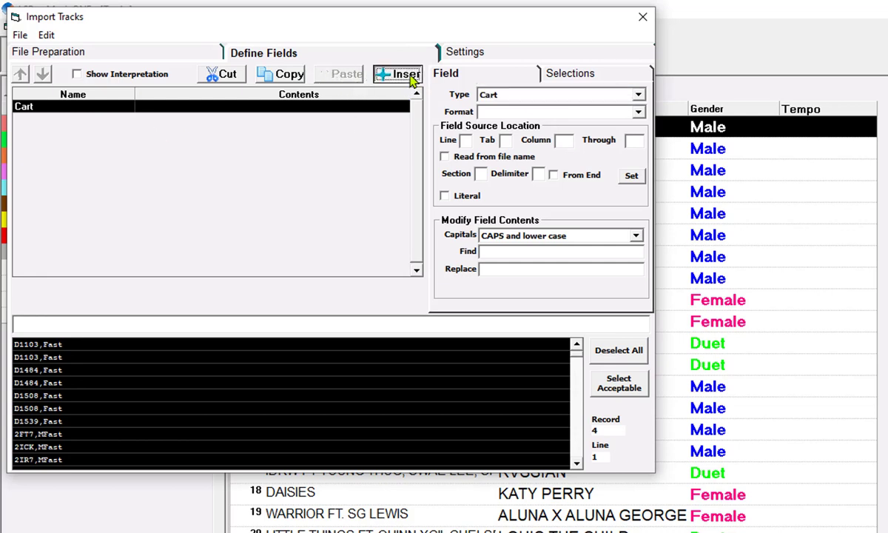
pyautogui.click(563, 98)
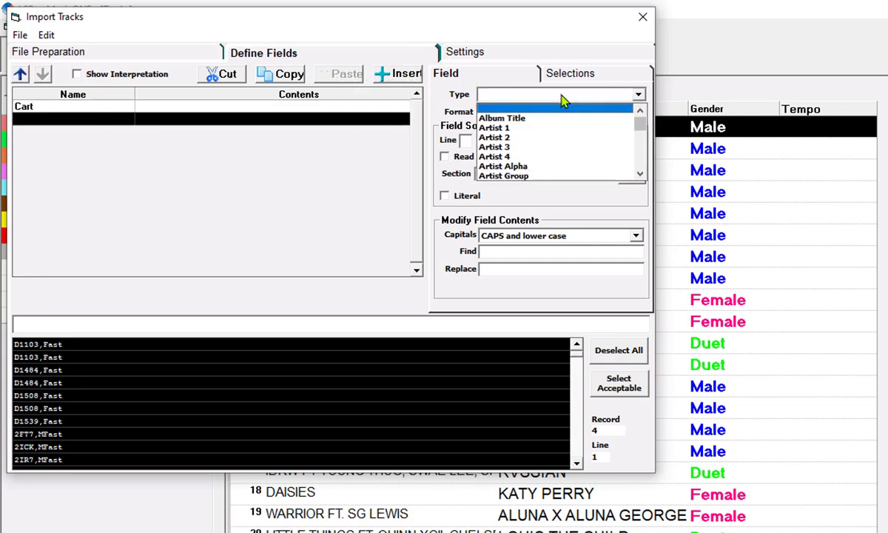
pyautogui.moveTo(640, 116); pyautogui.dragTo(644, 157)
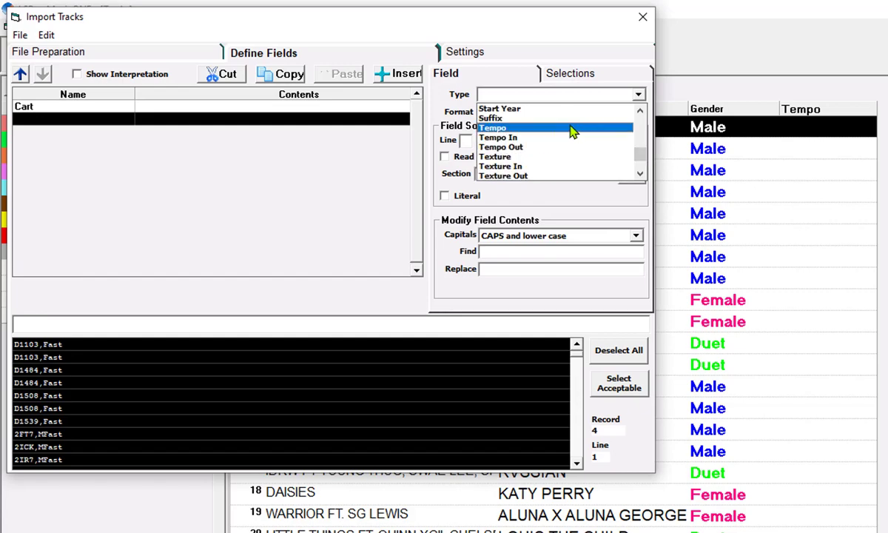
pyautogui.click(571, 129)
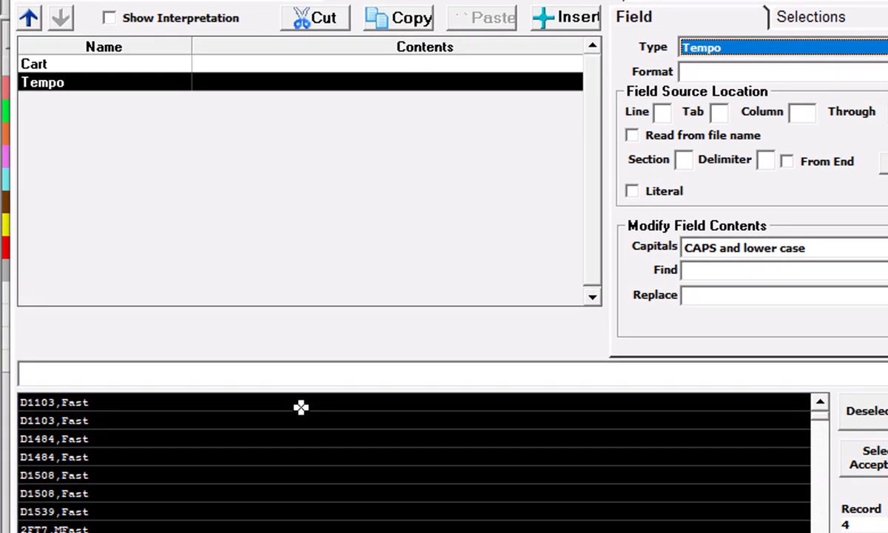
# - Set the Tempo field's source to the value after the comma in the D1508,Fast sample record
pyautogui.click(194, 406)
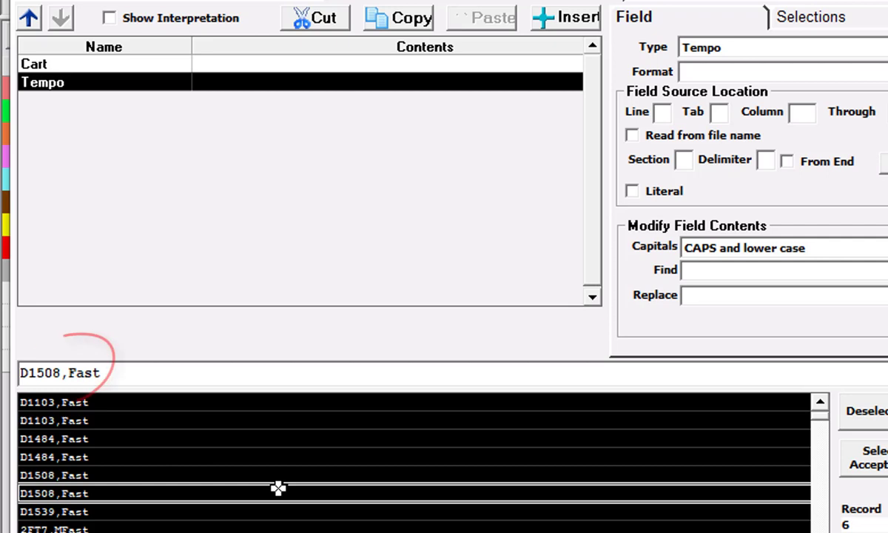
pyautogui.click(77, 373)
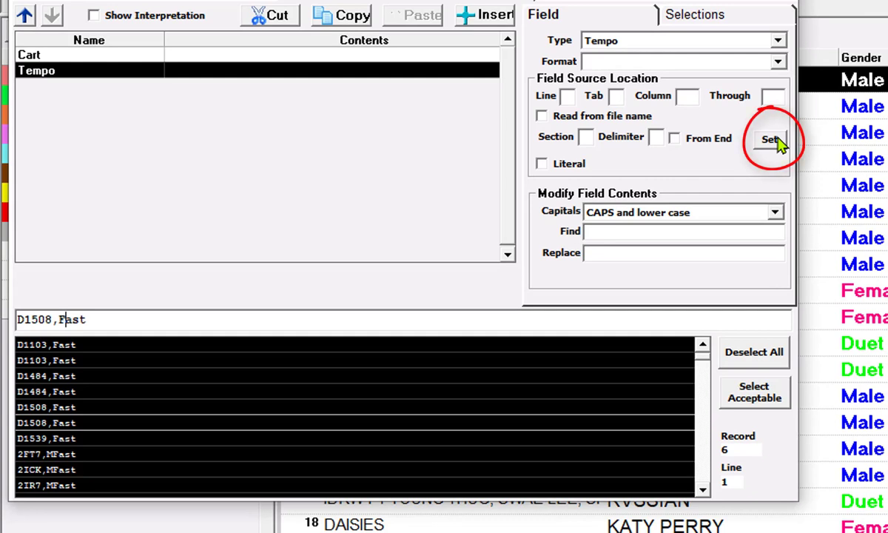
pyautogui.click(776, 142)
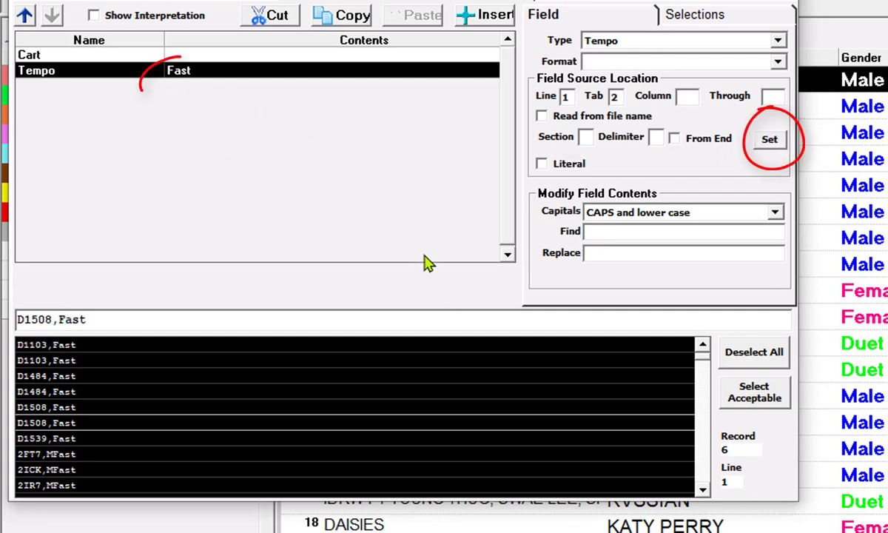
# - Set the Cart field's source to the value before the comma in the D1508,Fast record
pyautogui.click(250, 56)
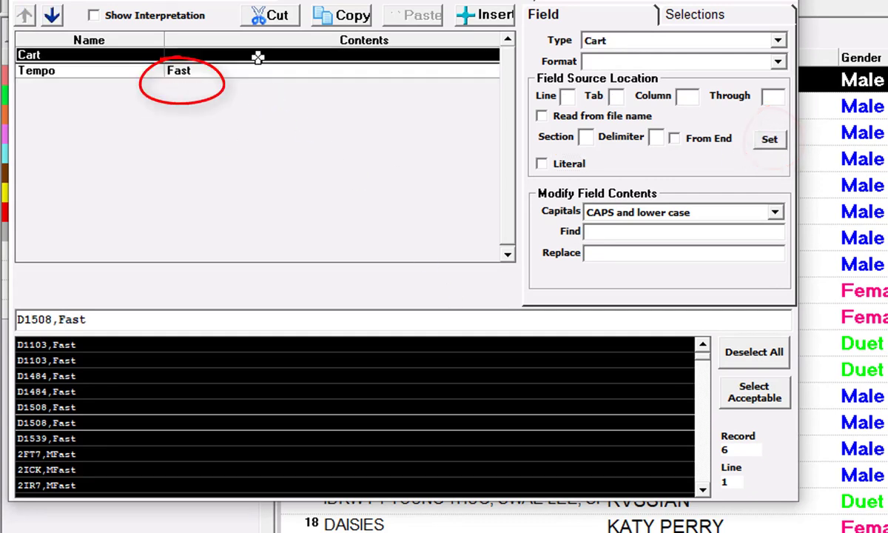
pyautogui.click(37, 319)
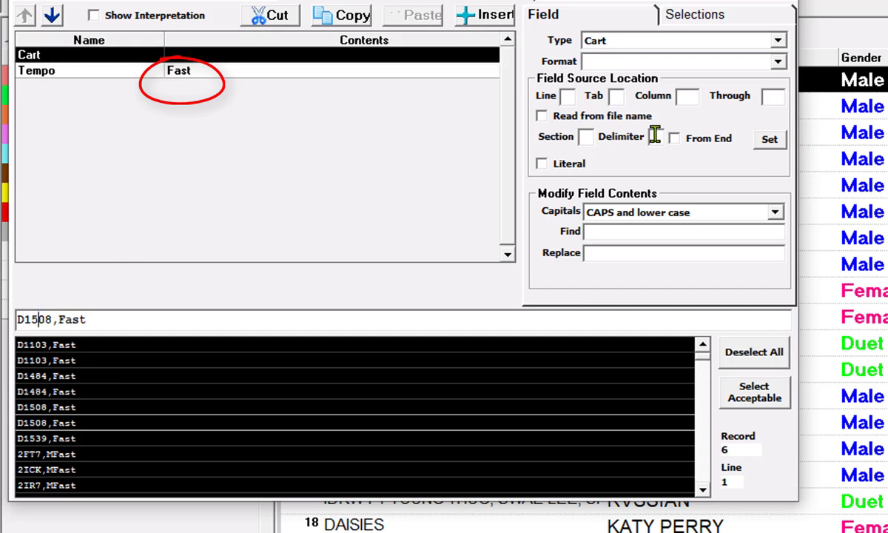
pyautogui.click(768, 140)
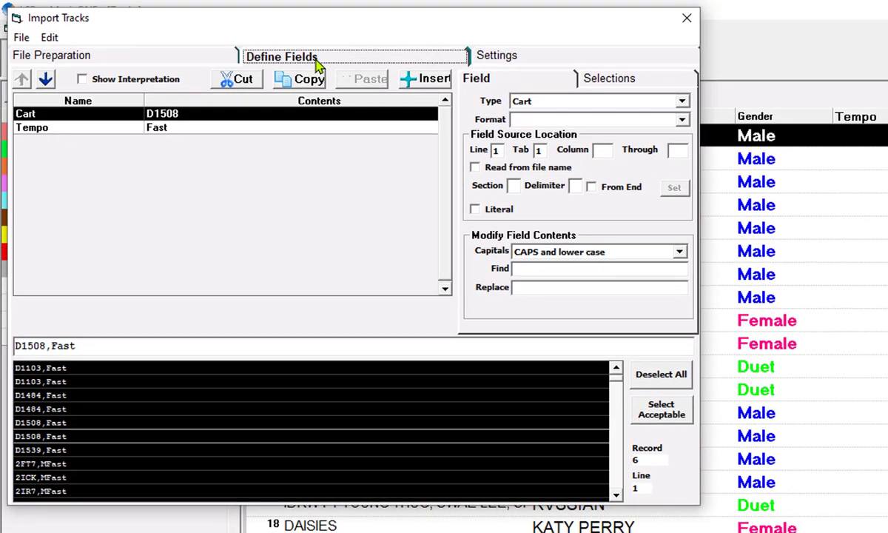
# - Set the import type to Update Tracks and open the Slow tempo code for editing
pyautogui.click(517, 61)
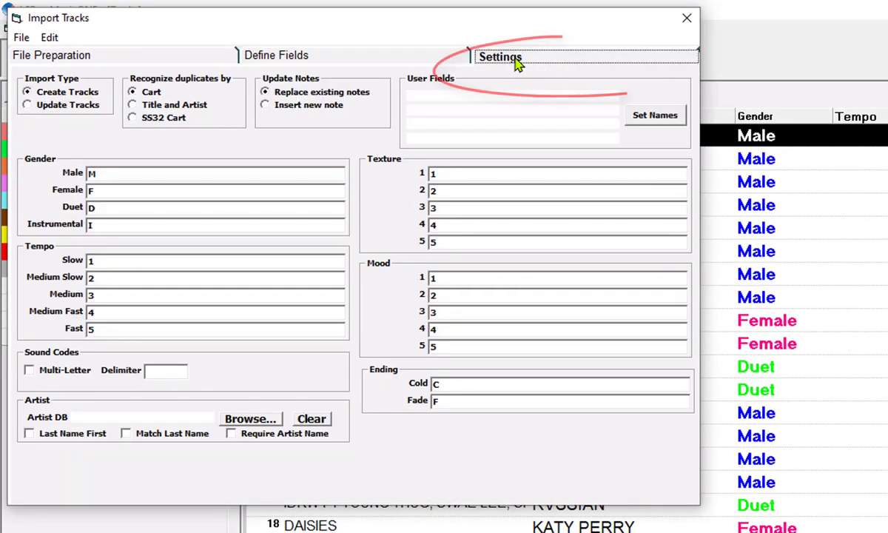
pyautogui.click(37, 105)
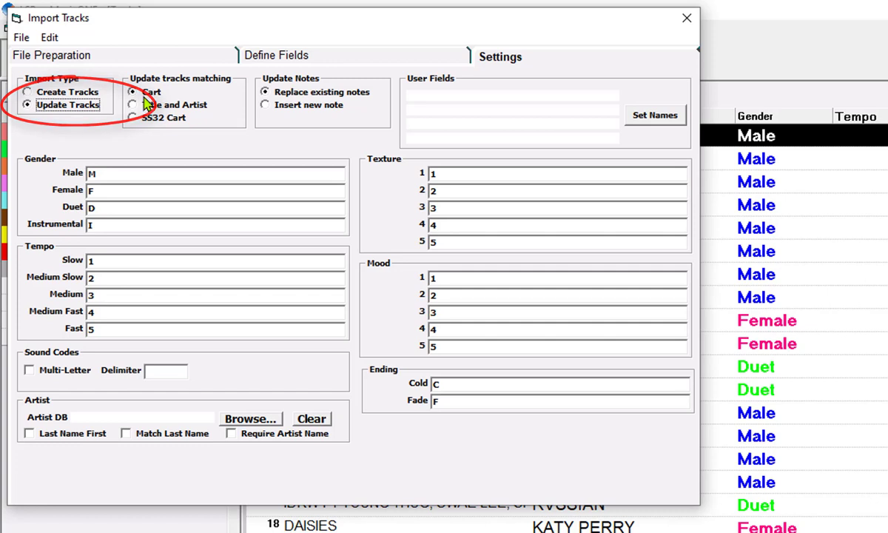
pyautogui.click(110, 264)
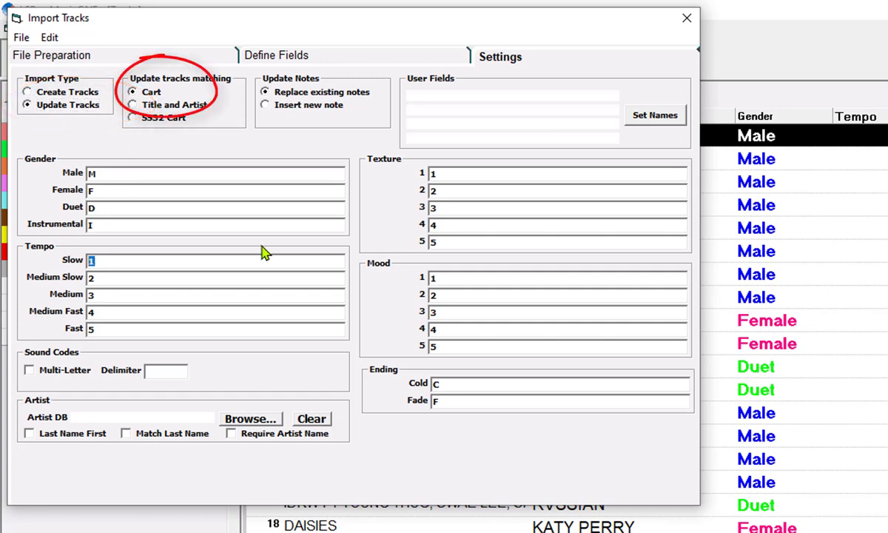
# - Return to the field definitions and check the Cart and Tempo mapping on the RSAA,MSlow and 2FQ6,Slow records
pyautogui.click(348, 59)
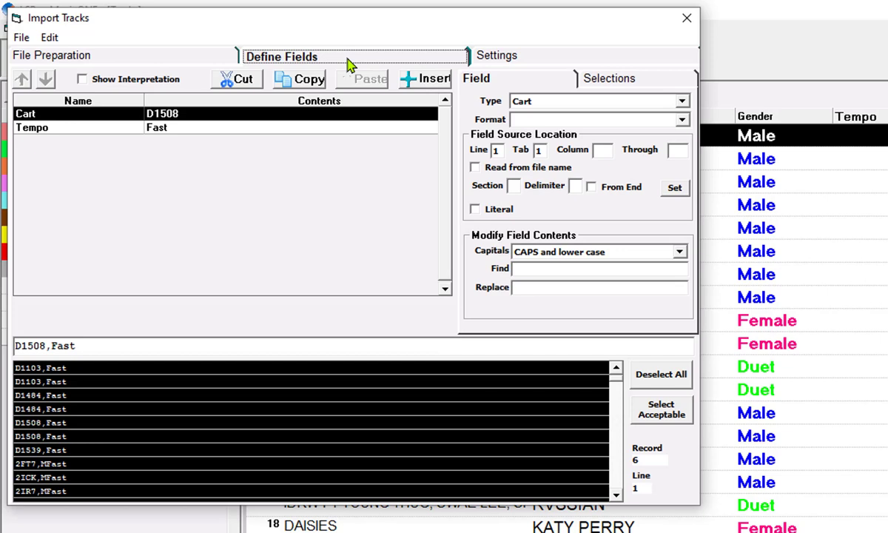
pyautogui.click(250, 431)
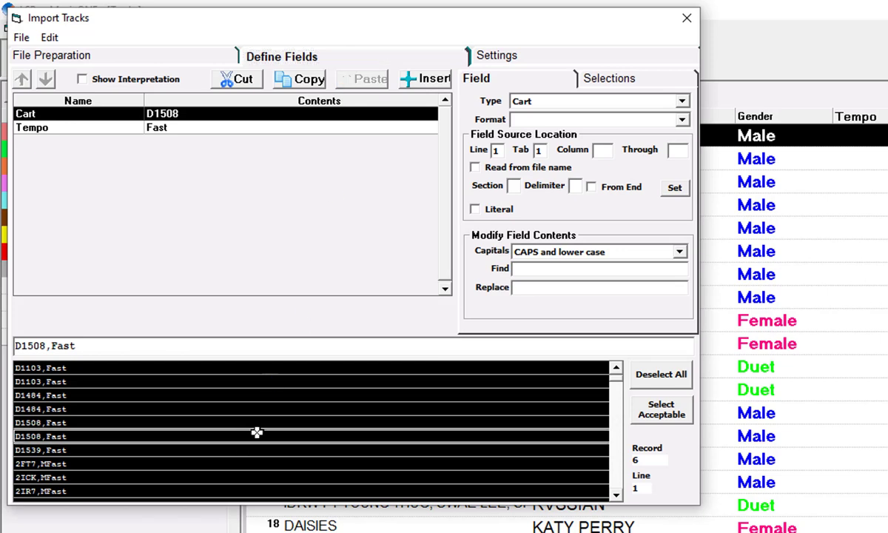
pyautogui.moveTo(617, 386); pyautogui.dragTo(614, 501)
pyautogui.click(328, 425)
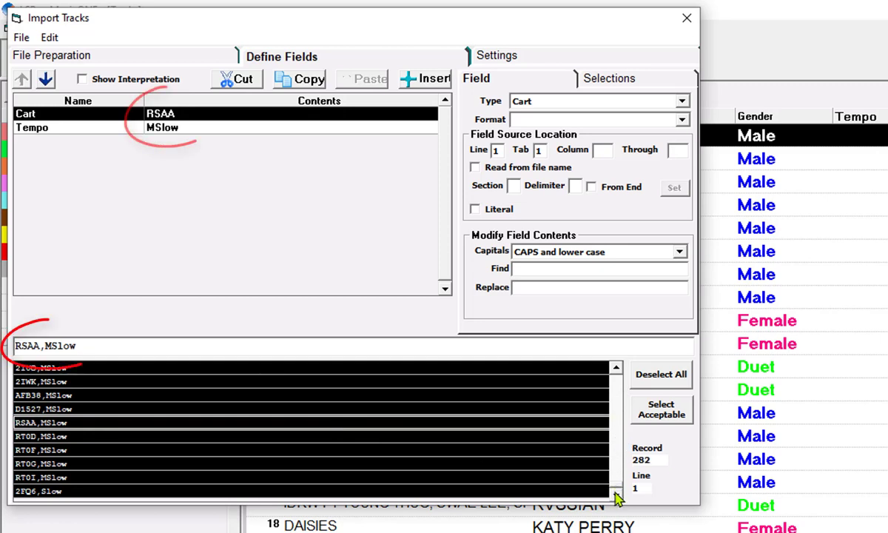
pyautogui.click(455, 488)
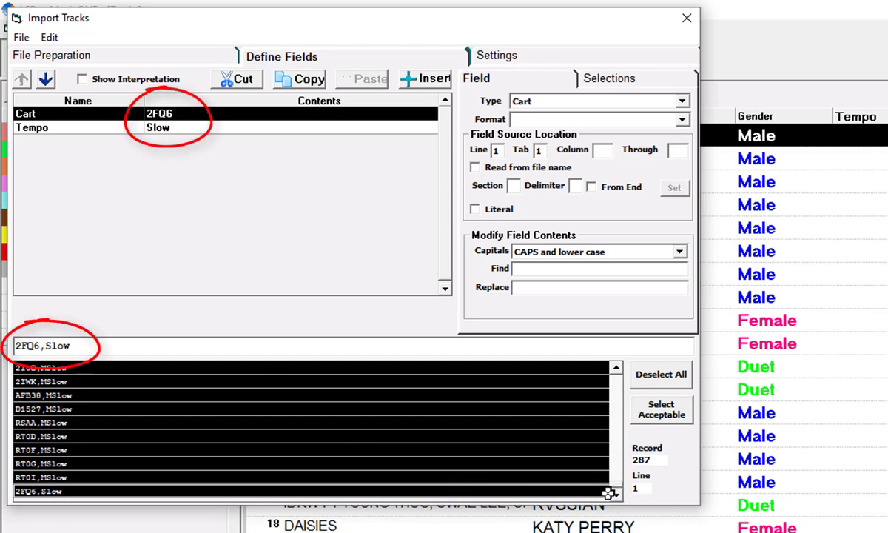
# - In the import settings, set the tempo codes from Slow to Fast as SLOW, MSLOW, MEDIUM, MFAST and FAST
pyautogui.moveTo(615, 490); pyautogui.dragTo(600, 383)
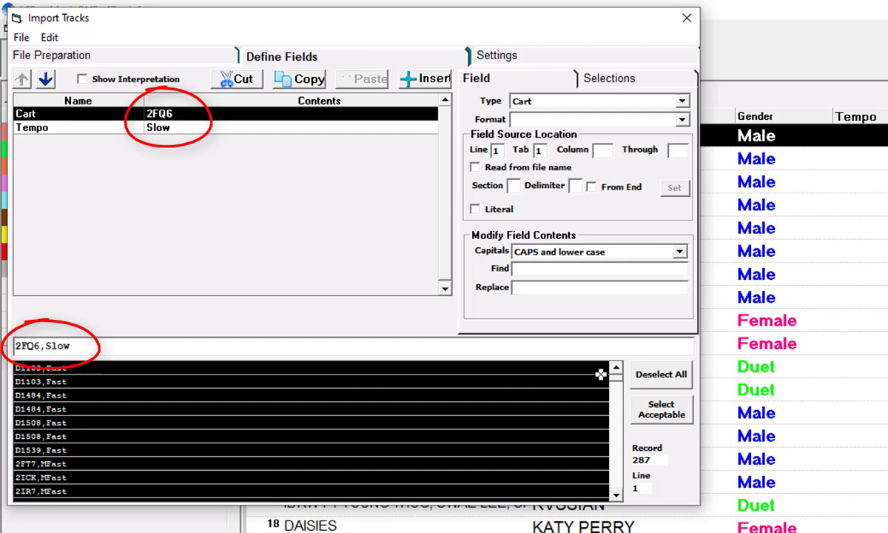
pyautogui.click(501, 59)
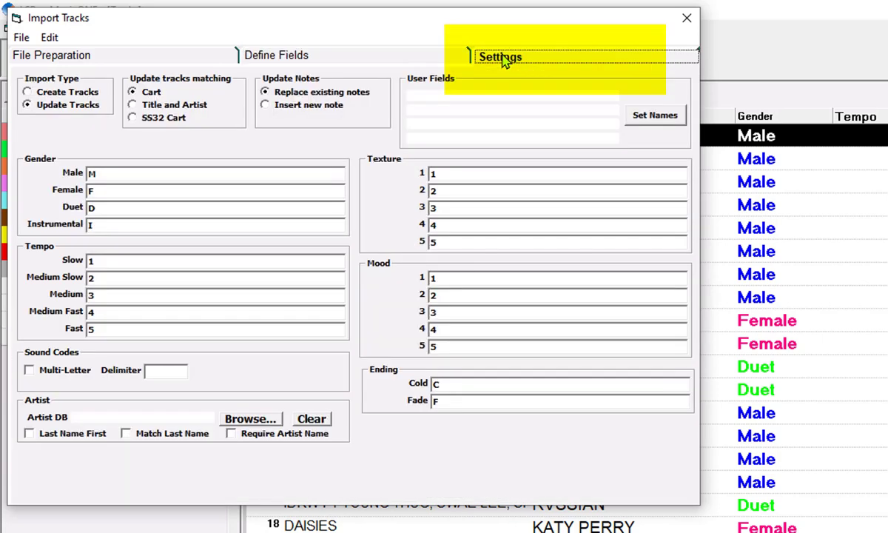
pyautogui.click(123, 259)
pyautogui.write('Slow')
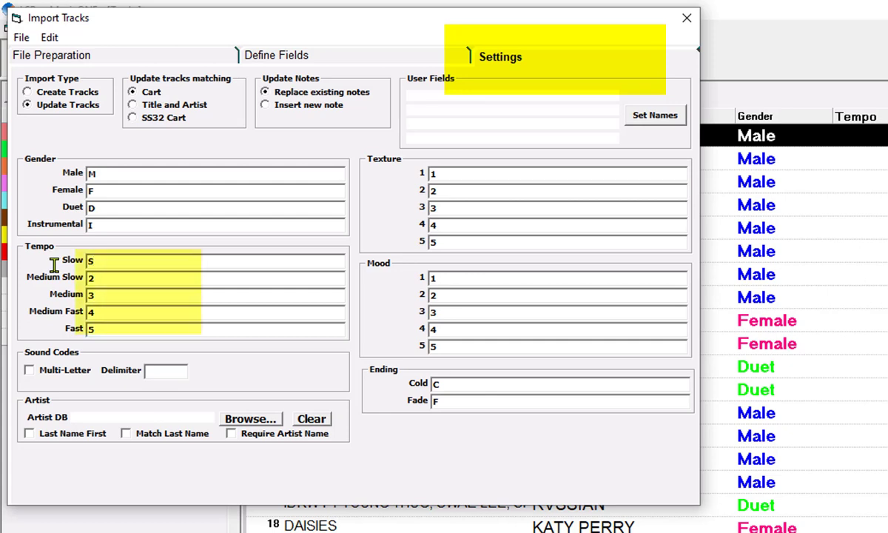
pyautogui.press('Tab')
pyautogui.write('MSlow')
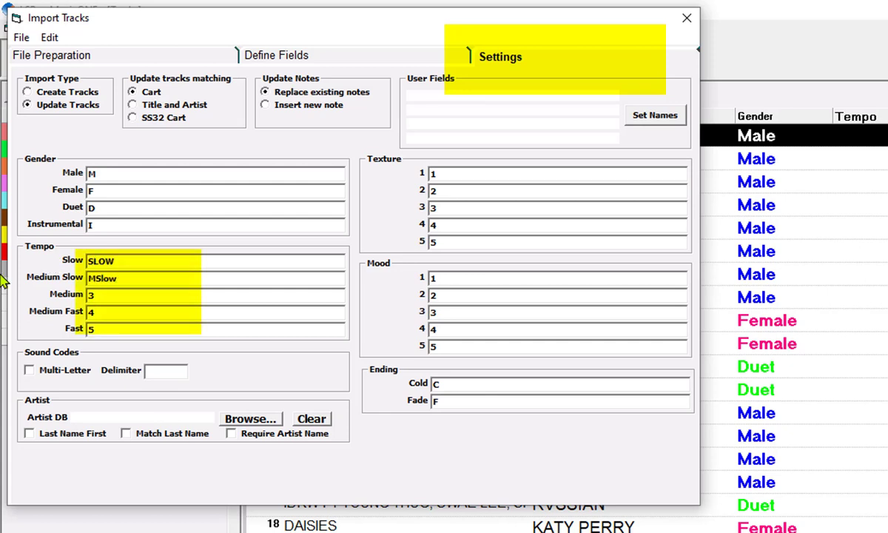
pyautogui.press('Tab')
pyautogui.write('Medium')
pyautogui.press('Tab')
pyautogui.write('MFAST')
pyautogui.press('Tab')
pyautogui.write('FAST')
pyautogui.press('Tab')
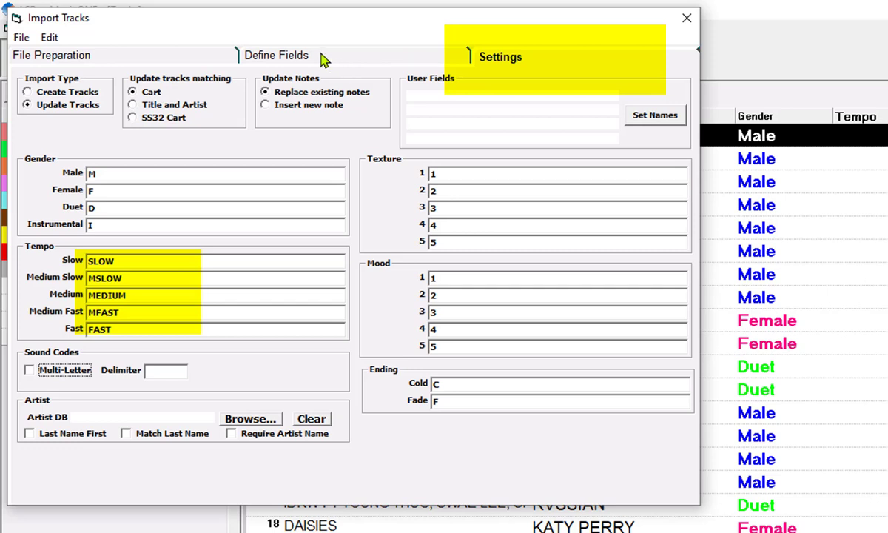
# - Run the tempo update from the prepared file and save the import definition as Tempo Import on exit
pyautogui.click(185, 59)
pyautogui.click(60, 235)
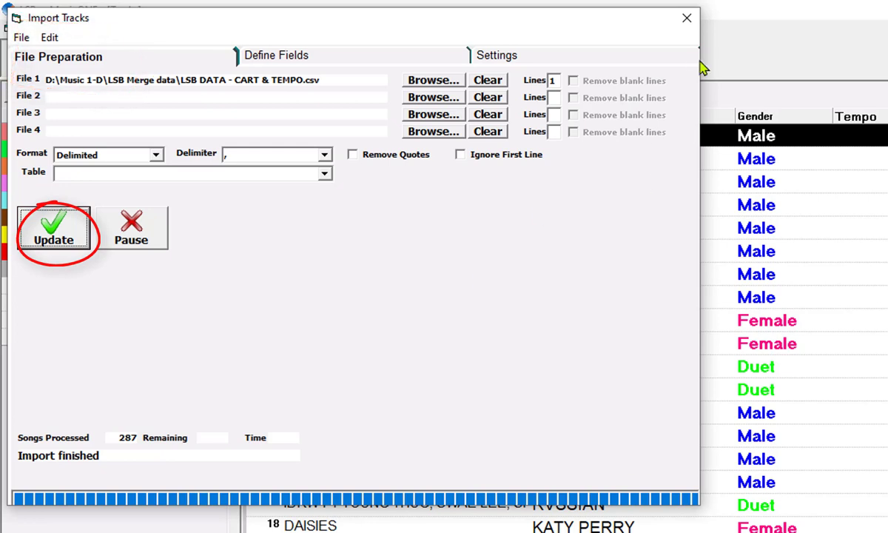
pyautogui.click(687, 18)
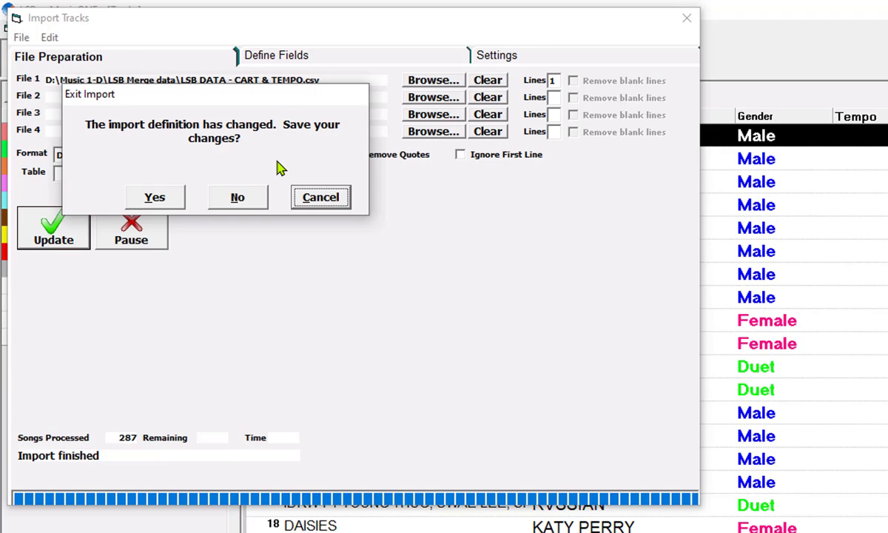
pyautogui.click(156, 198)
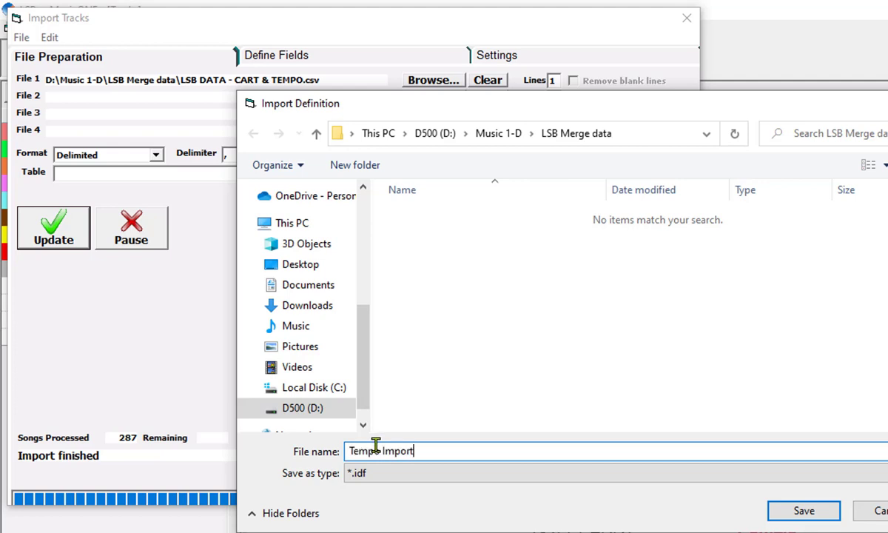
pyautogui.click(786, 518)
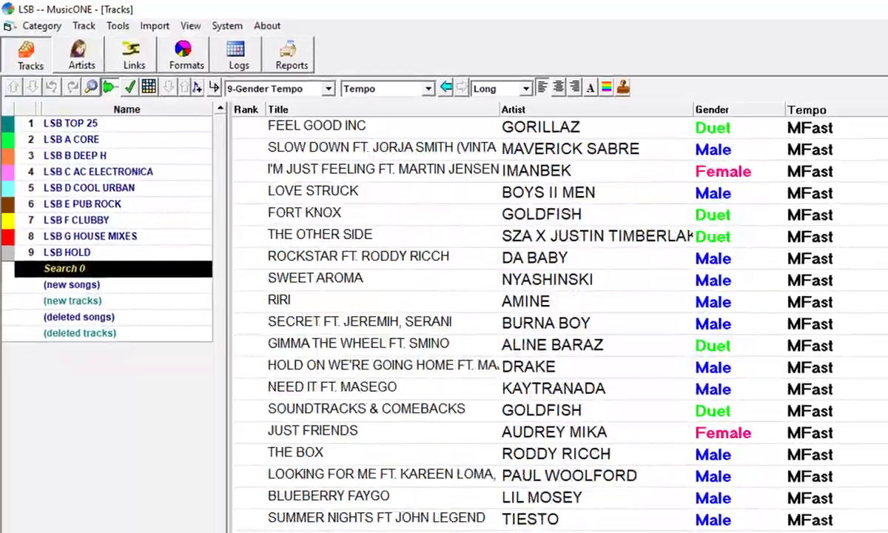
pyautogui.scroll(-20, 555, 318)
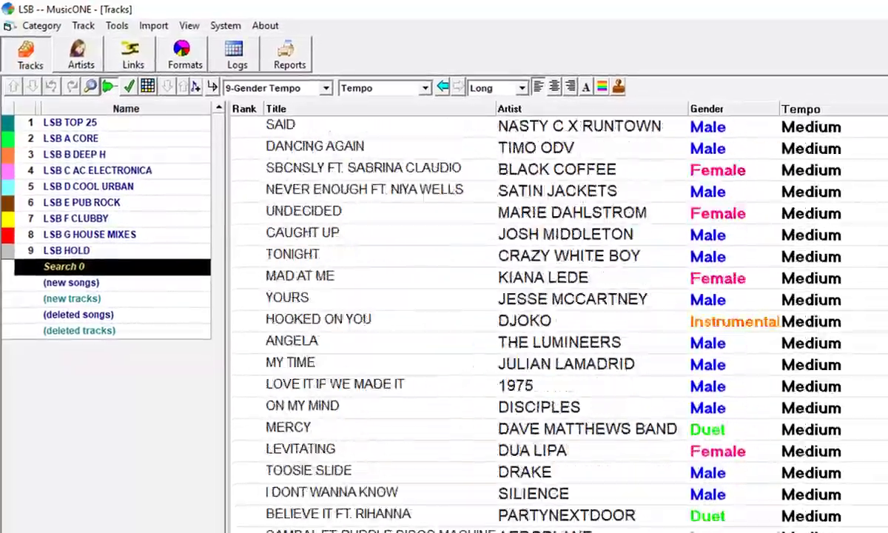
pyautogui.scroll(-8, 555, 318)
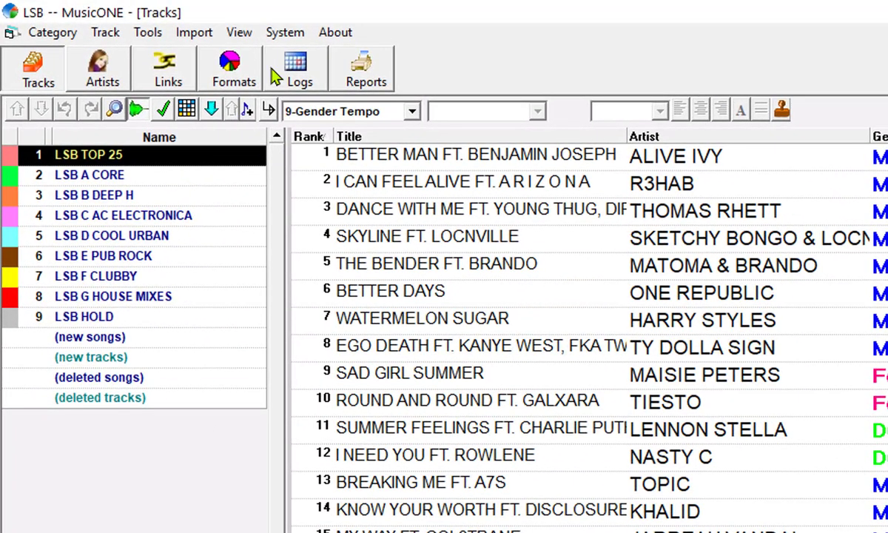
# - Start a new import from a track list and load the Tempo Import.idf definition
pyautogui.click(193, 33)
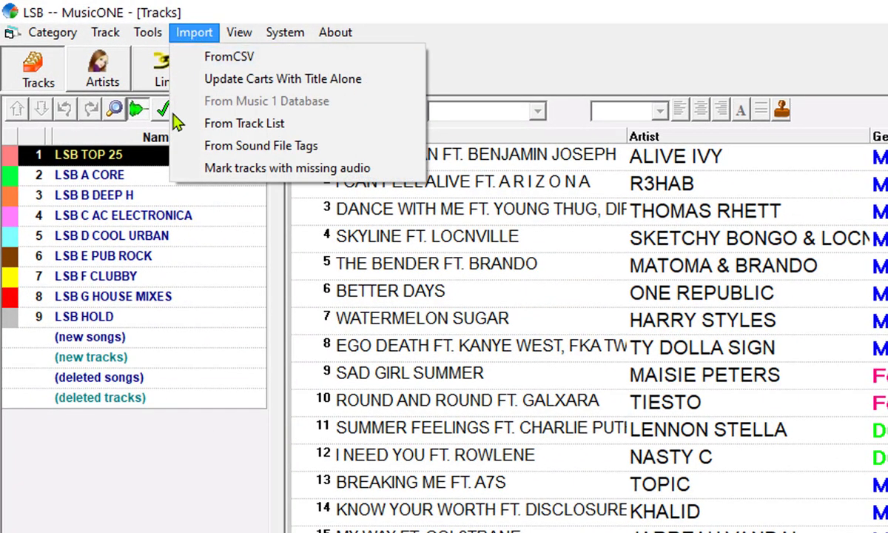
pyautogui.click(354, 125)
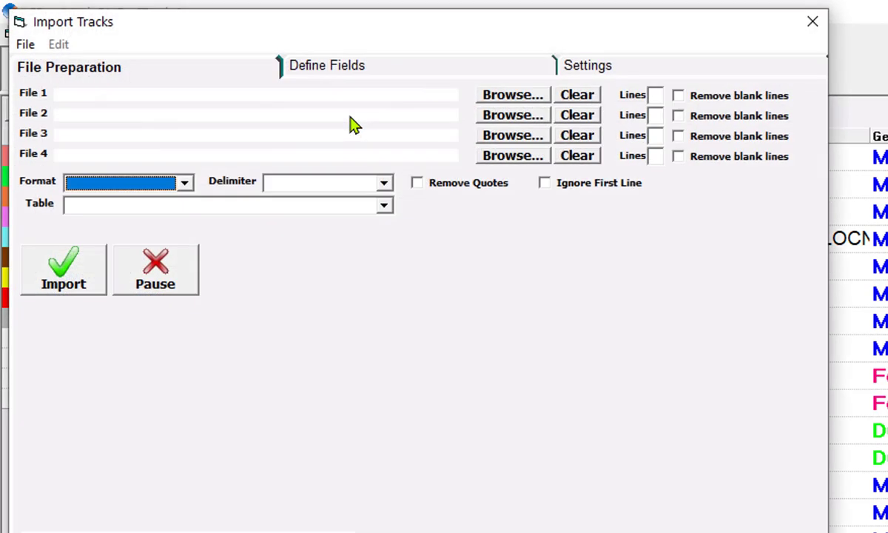
pyautogui.click(22, 46)
pyautogui.click(65, 75)
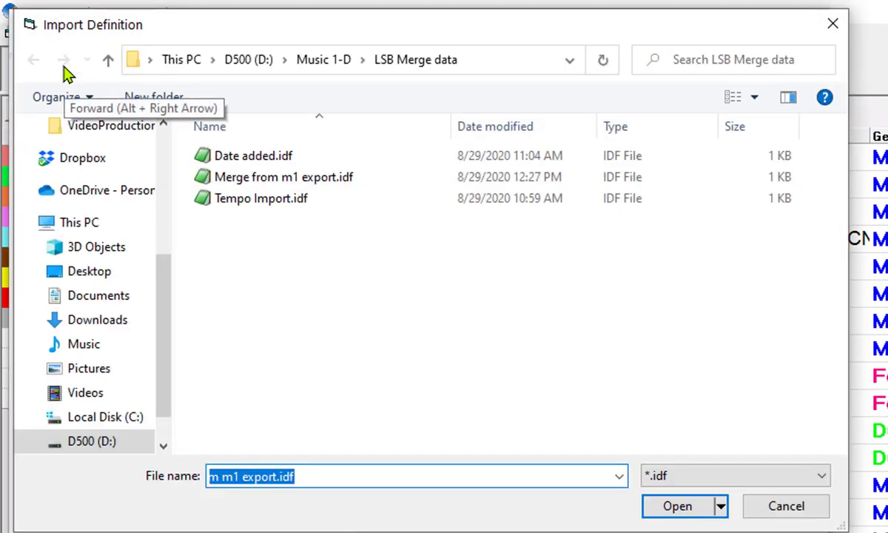
pyautogui.click(281, 200)
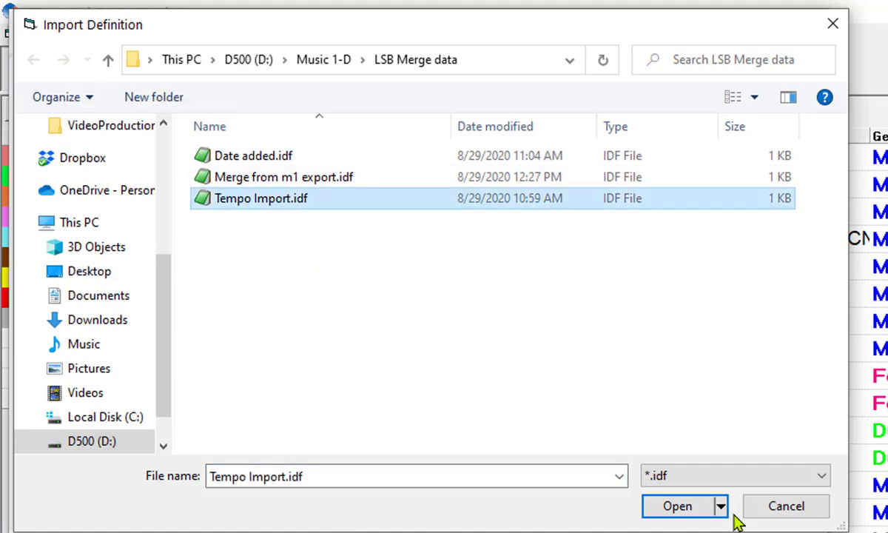
pyautogui.click(675, 508)
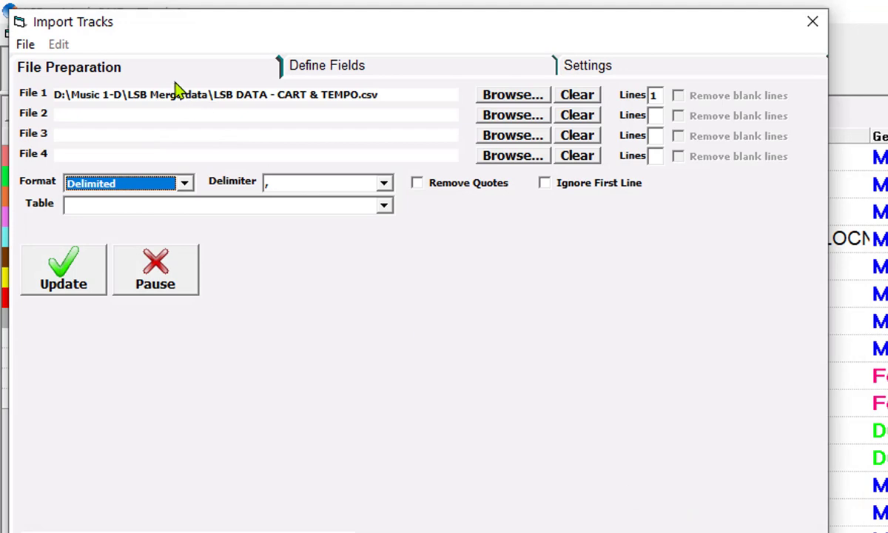
# - Replace the File 1 source with LSB DATA - CART & ENTRY DATE.csv, showing all file types
pyautogui.click(513, 97)
pyautogui.click(703, 478)
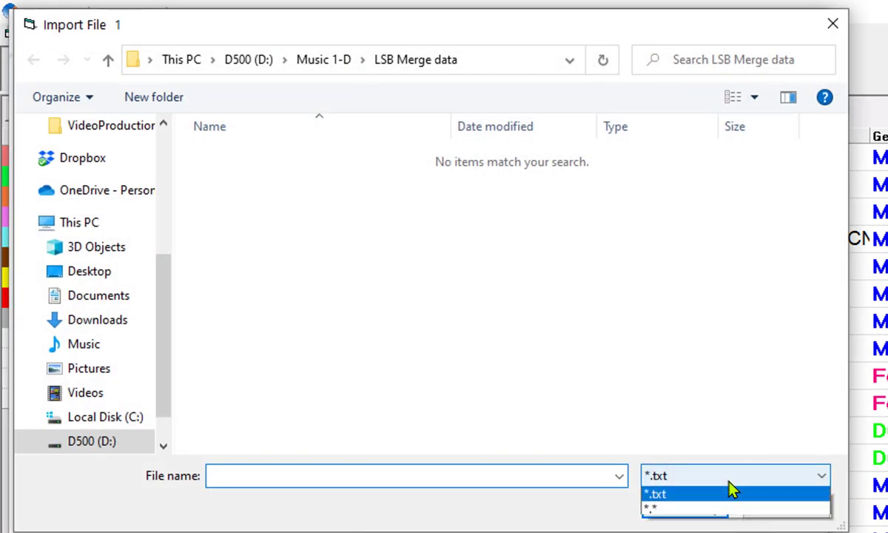
pyautogui.click(724, 512)
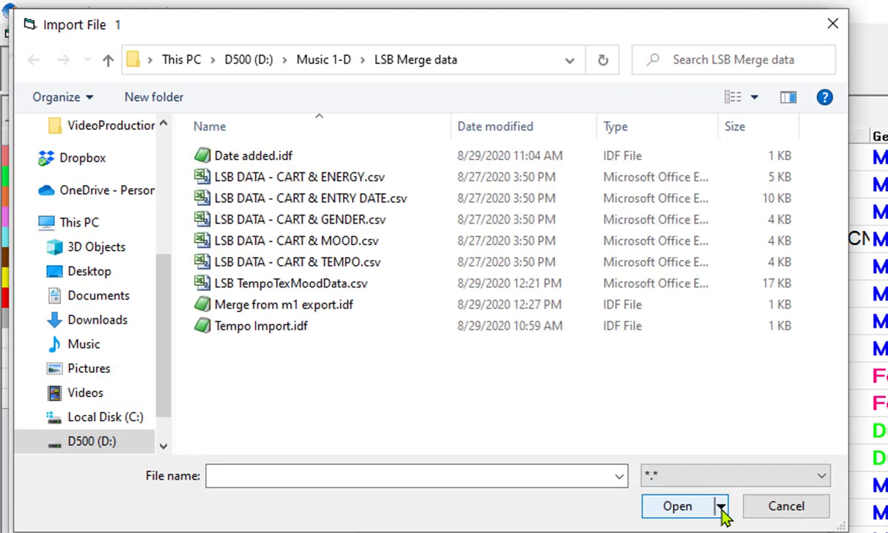
pyautogui.click(345, 205)
pyautogui.click(666, 508)
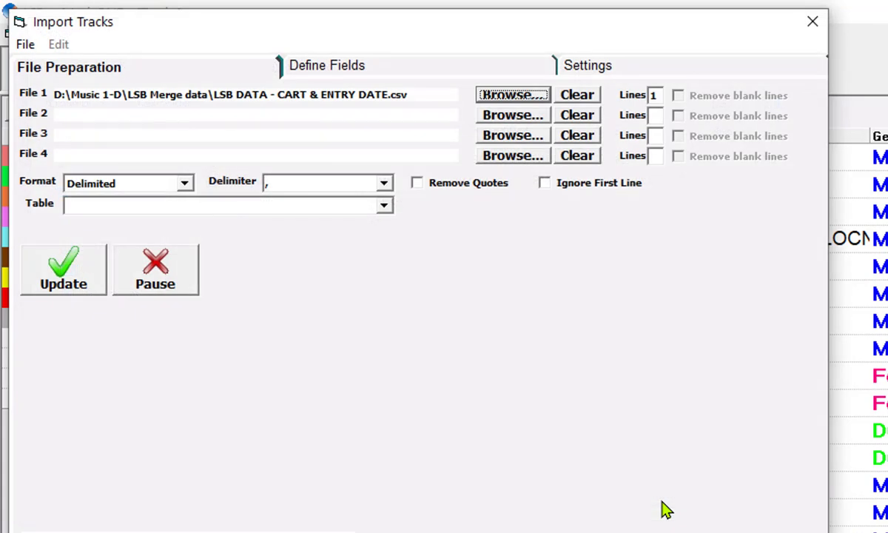
# - Change the Tempo field's type to Date Added in the import field definitions
pyautogui.click(403, 71)
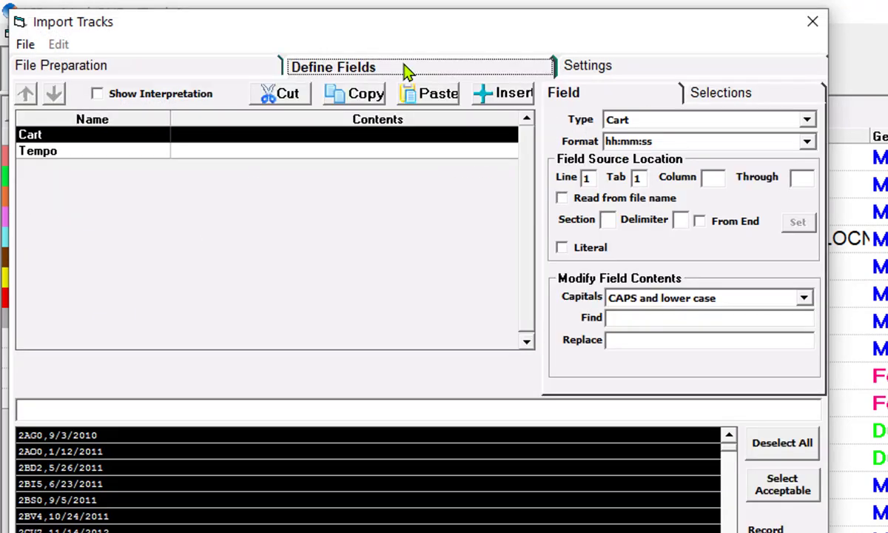
pyautogui.click(341, 151)
pyautogui.click(634, 123)
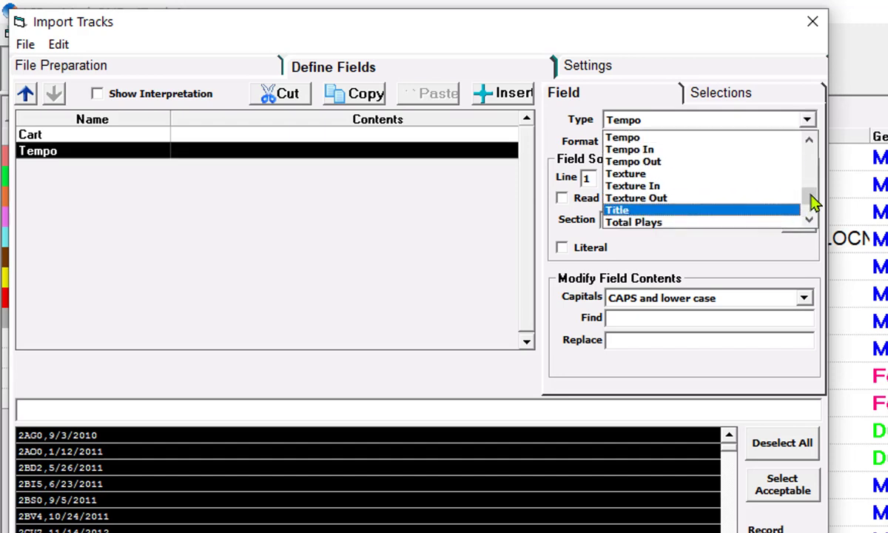
pyautogui.moveTo(812, 201); pyautogui.dragTo(765, 172)
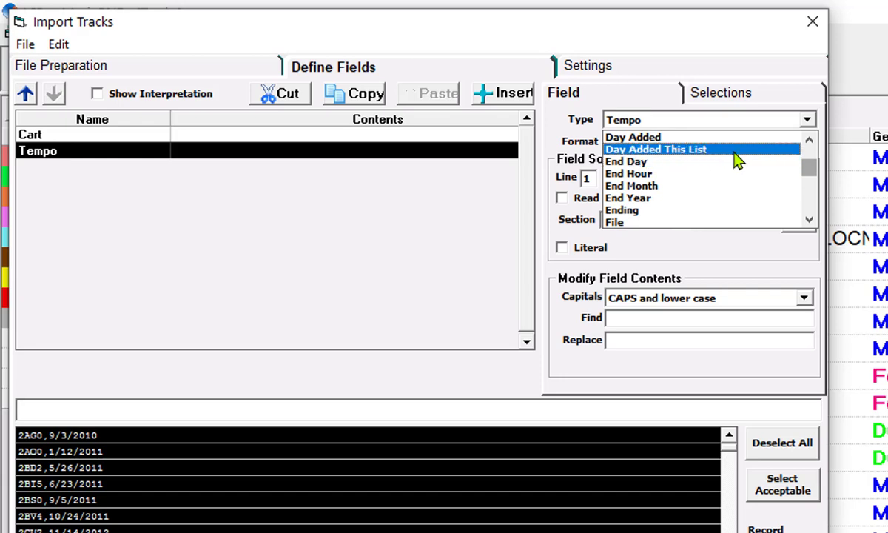
pyautogui.click(809, 140)
pyautogui.click(808, 141)
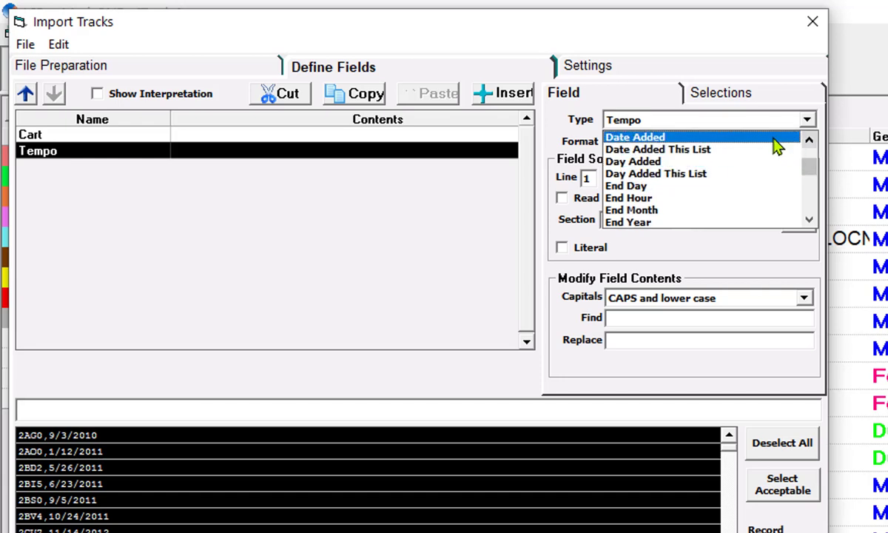
pyautogui.click(773, 138)
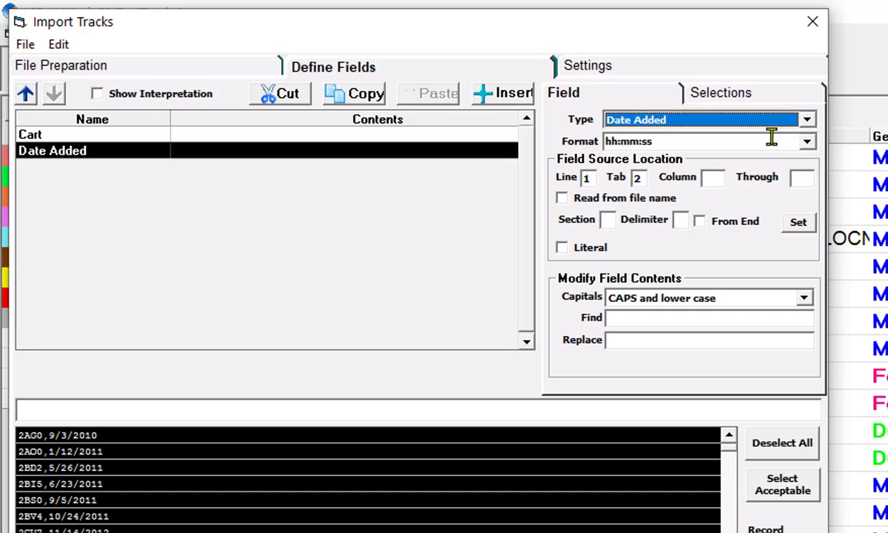
# - Check how the Cart and Date Added fields map to the 2BV4,10/24/2011 sample record
pyautogui.click(407, 516)
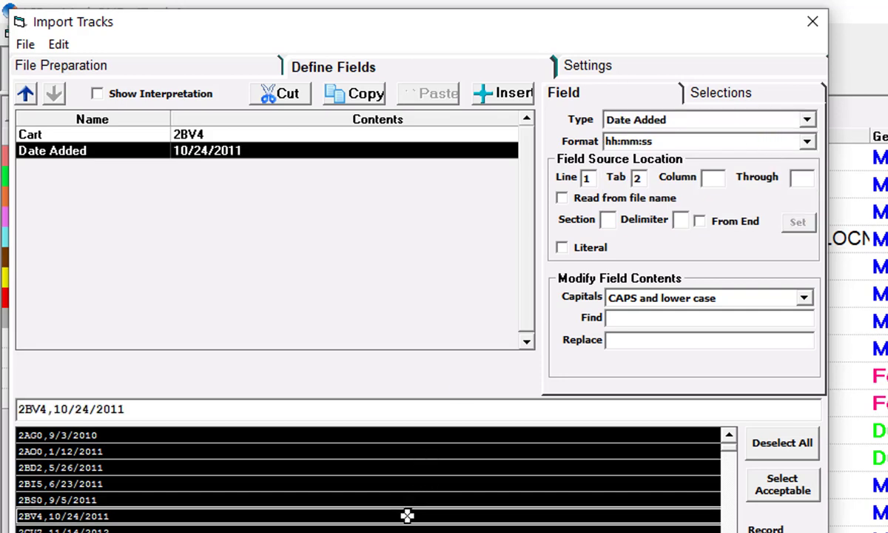
pyautogui.click(250, 134)
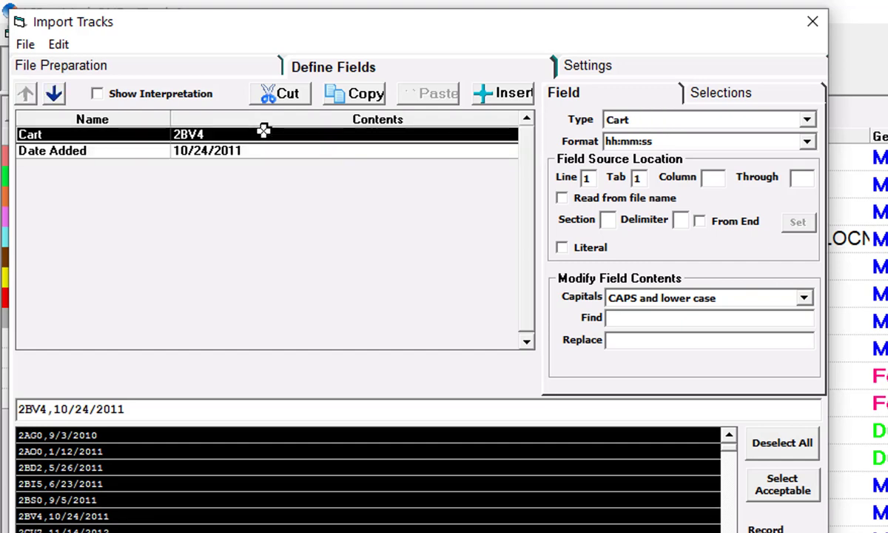
pyautogui.click(251, 151)
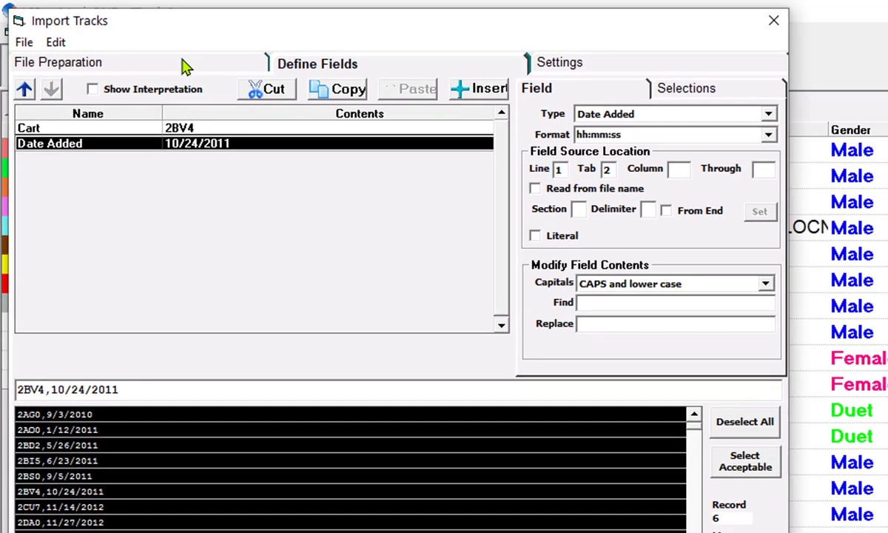
# - Run the update with the entry date file and exit the import without saving the changed definition
pyautogui.click(193, 67)
pyautogui.click(68, 252)
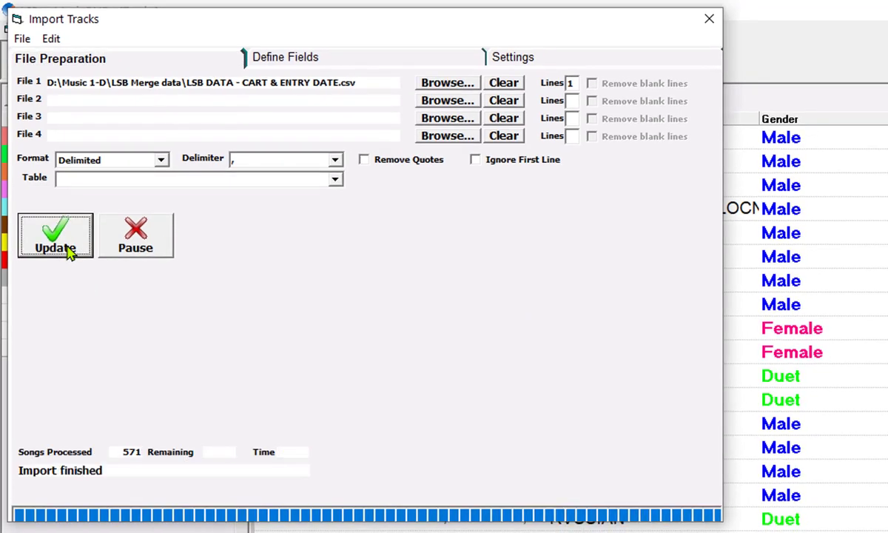
pyautogui.click(707, 20)
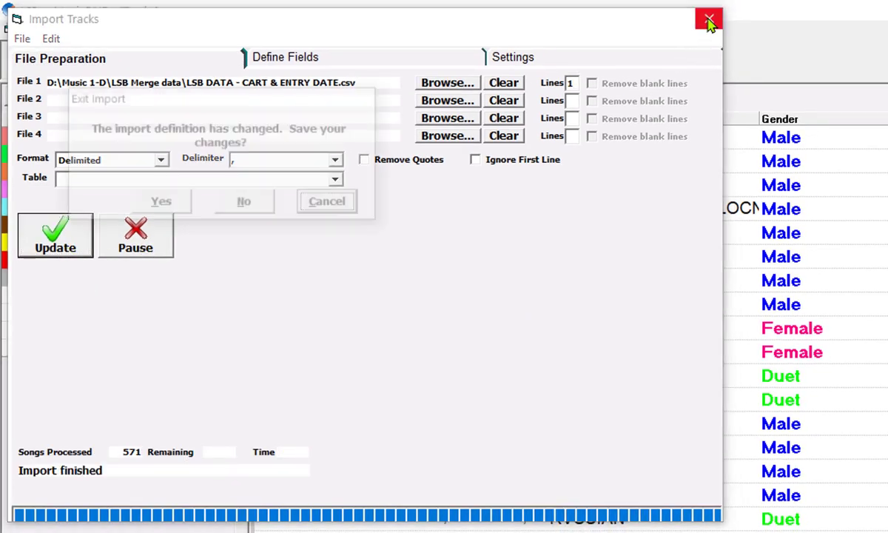
pyautogui.click(268, 211)
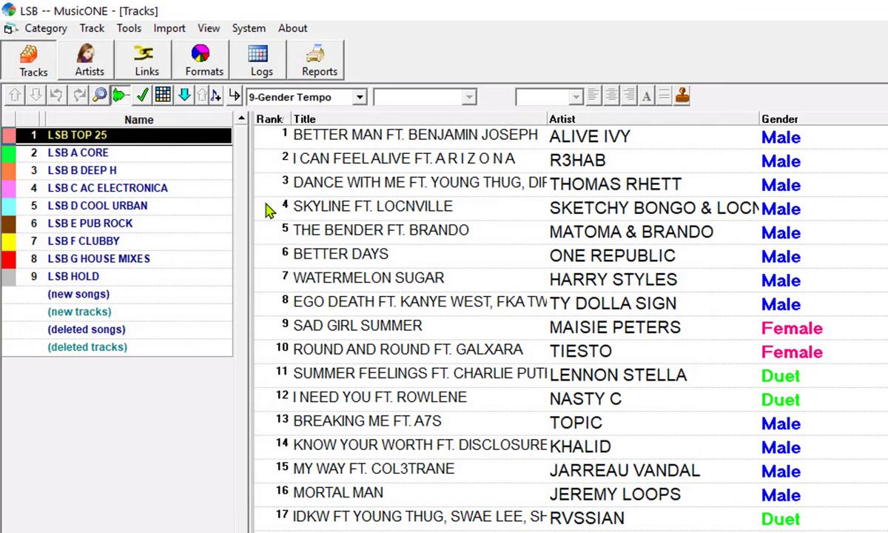
# - Examine the Date Added history of the song DANCE WITH ME FT. YOUNG THUG, DIPLO, and close the song without changes
pyautogui.doubleClick(565, 181)
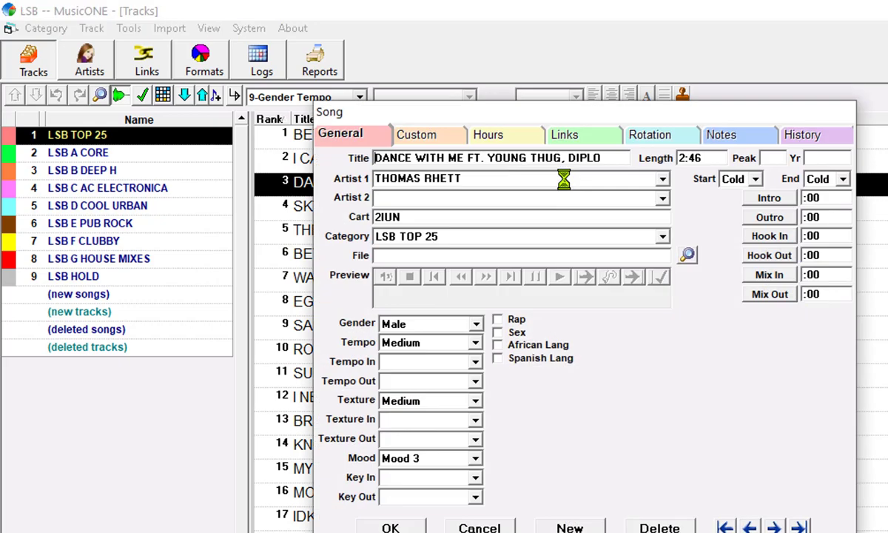
pyautogui.click(803, 135)
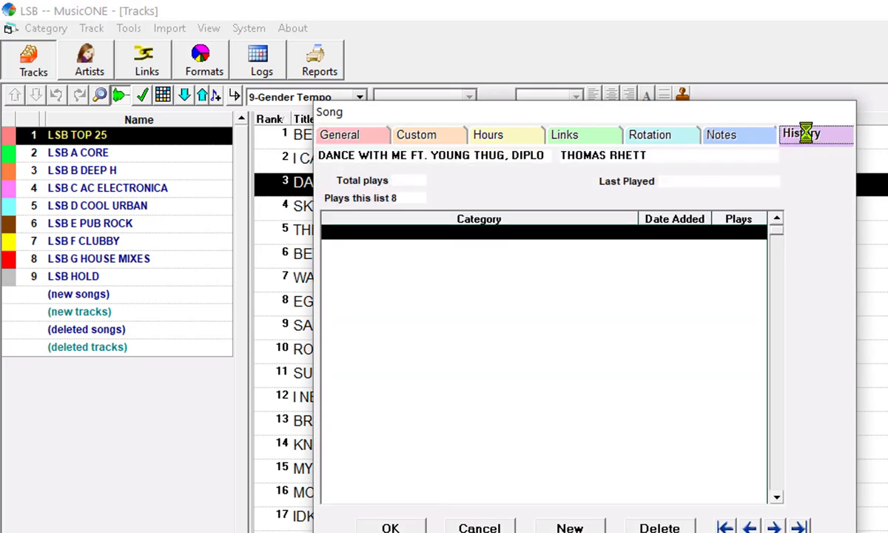
pyautogui.click(712, 231)
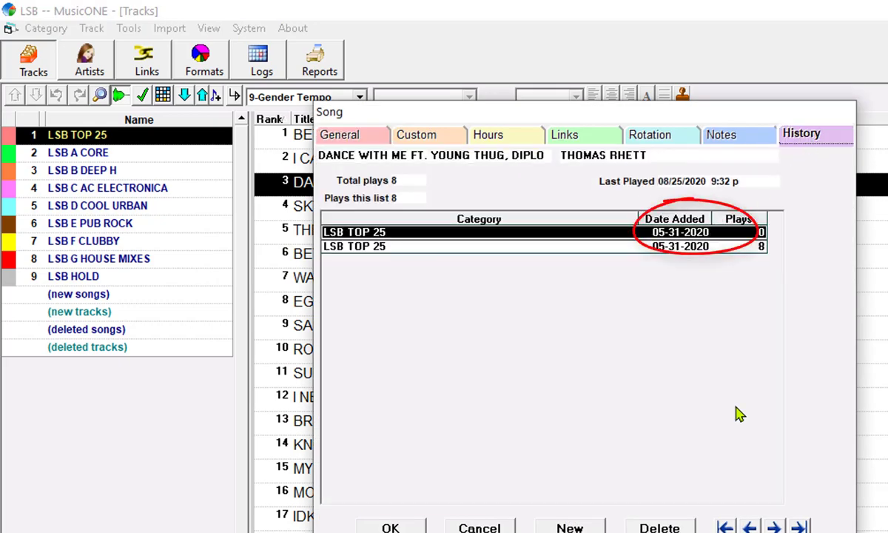
pyautogui.click(482, 527)
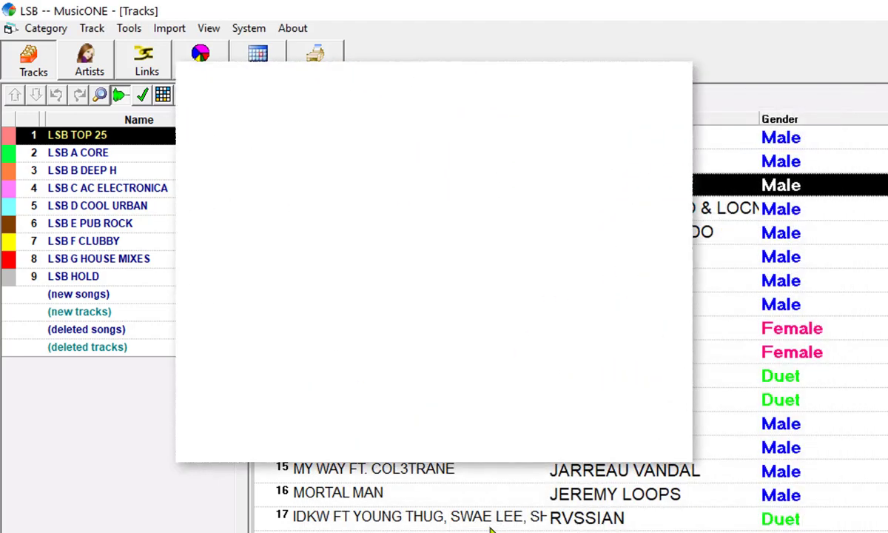